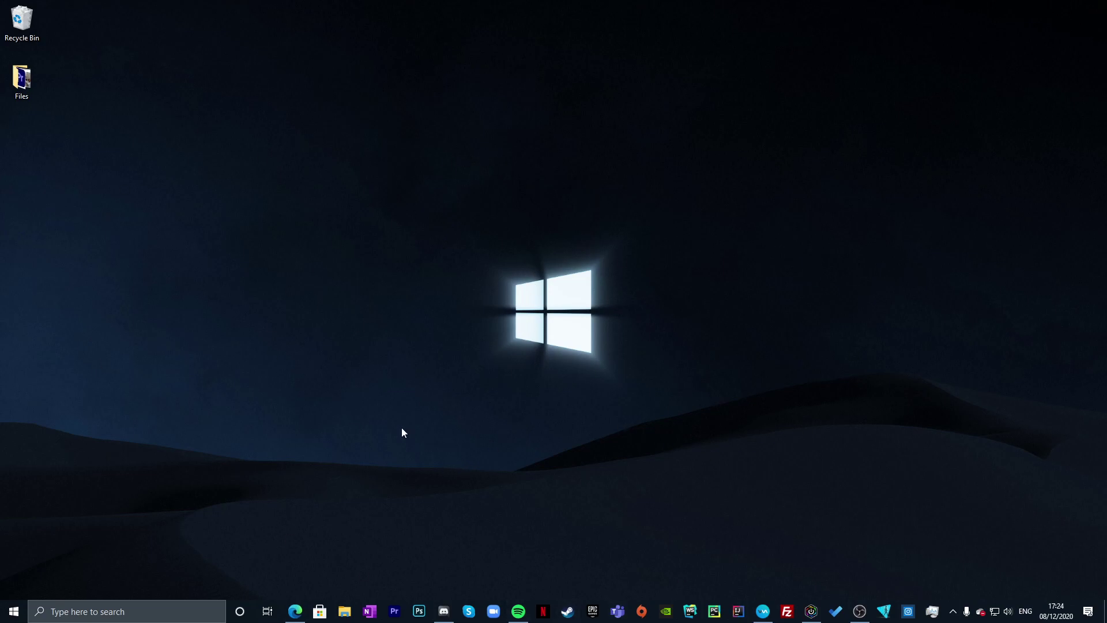
- Bring up Edge on minecraft.net/en-us/download/server, the Minecraft Java server download page
drag(443, 224, 810, 485)
click(295, 611)
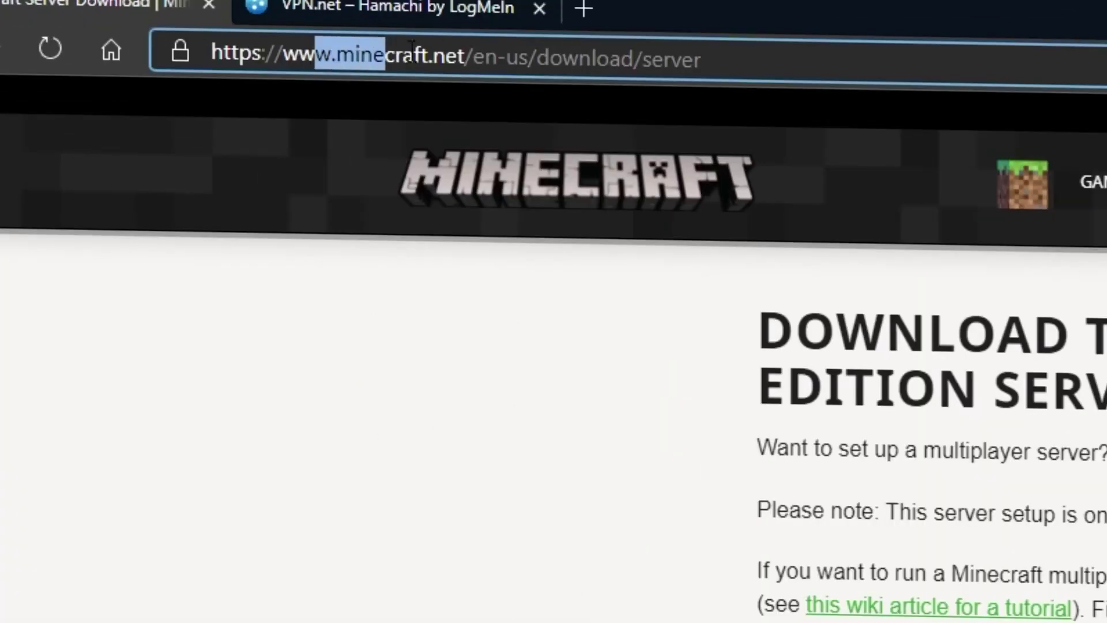
- Highlight the page's web address and the java launch command shown on it
click(314, 30)
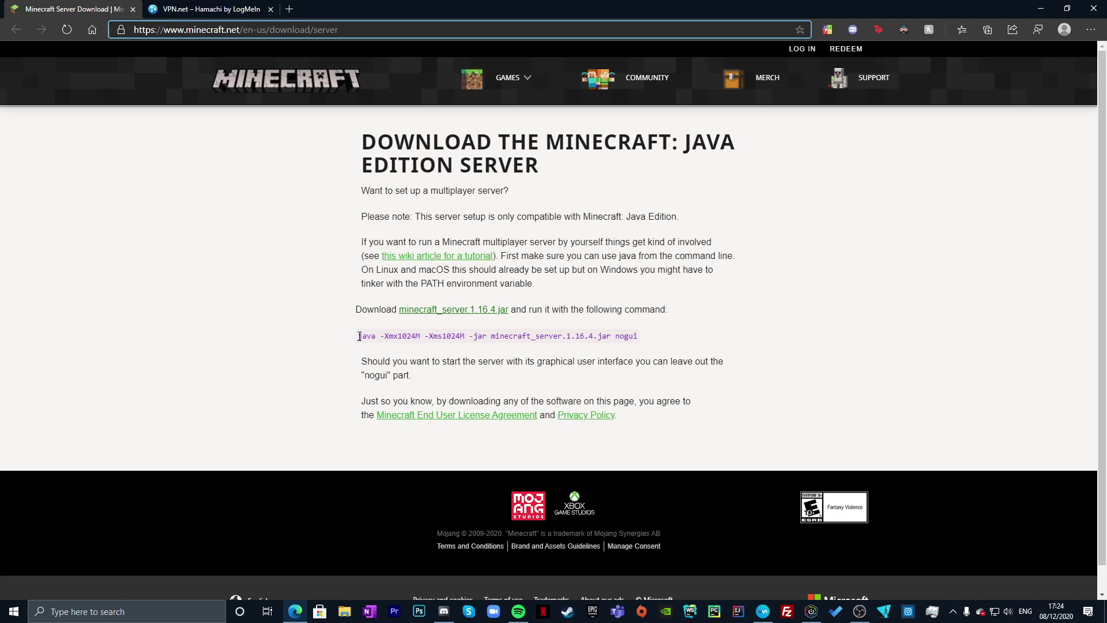
drag(225, 373, 525, 359)
drag(441, 319, 852, 320)
click(265, 247)
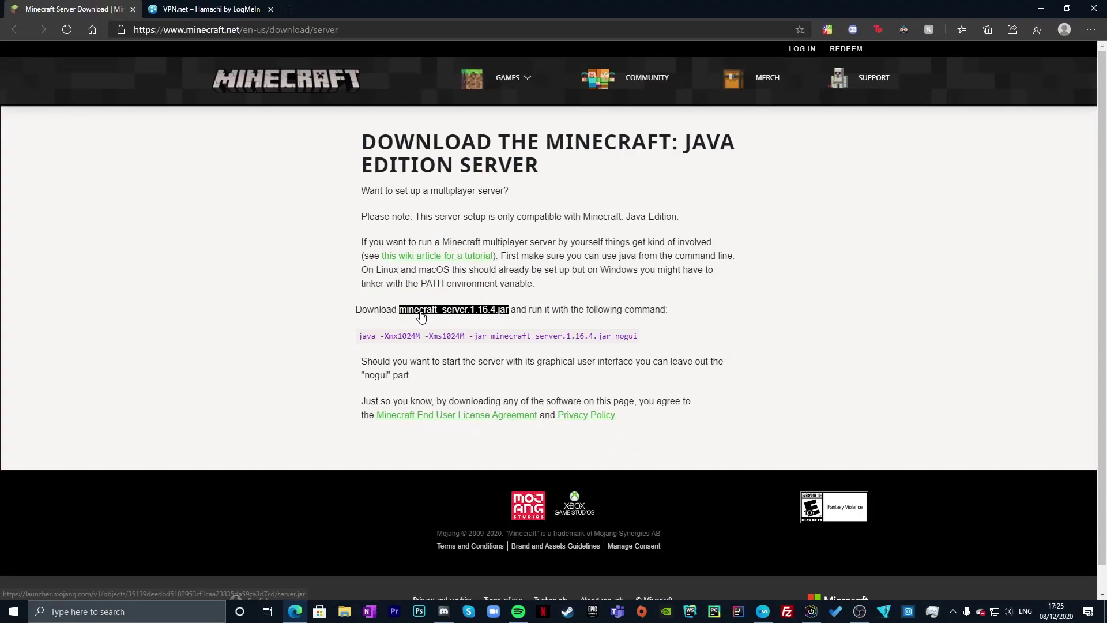
- Download minecraft_server.1.16.4.jar, keep it despite the warning, and place it on the desktop as server (1).jar
click(421, 316)
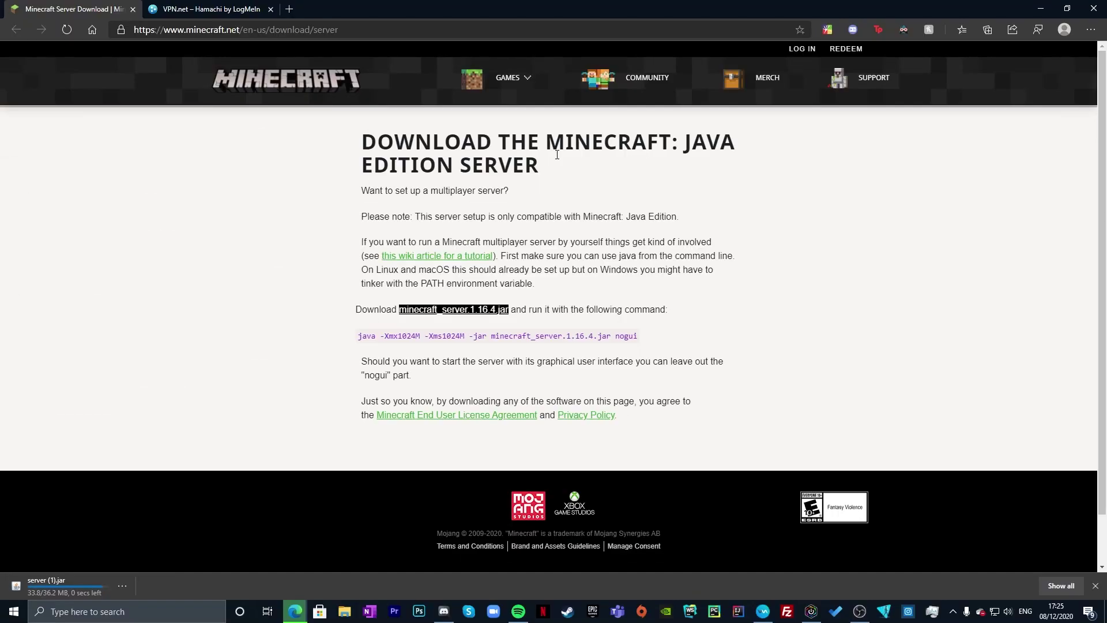
key(super+Down)
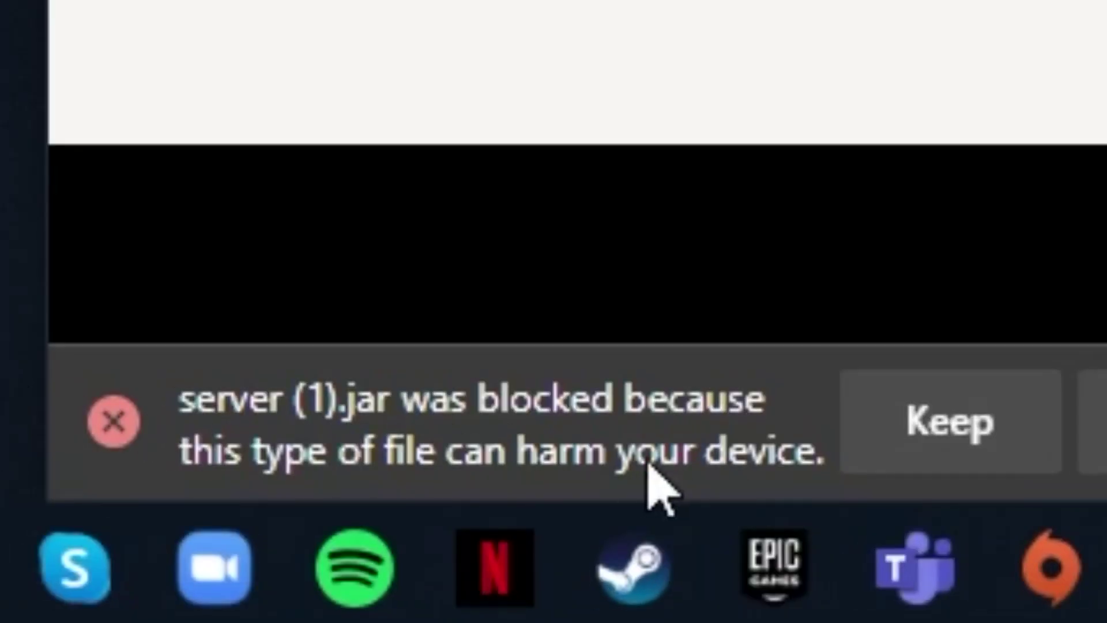
click(629, 586)
drag(137, 213, 357, 400)
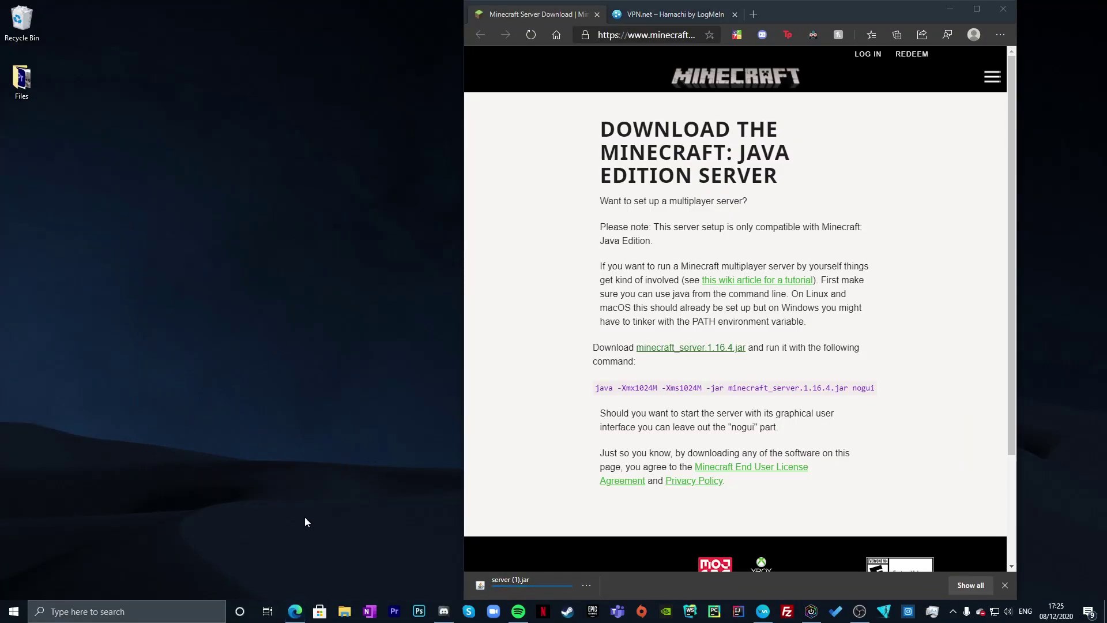
drag(510, 582, 270, 271)
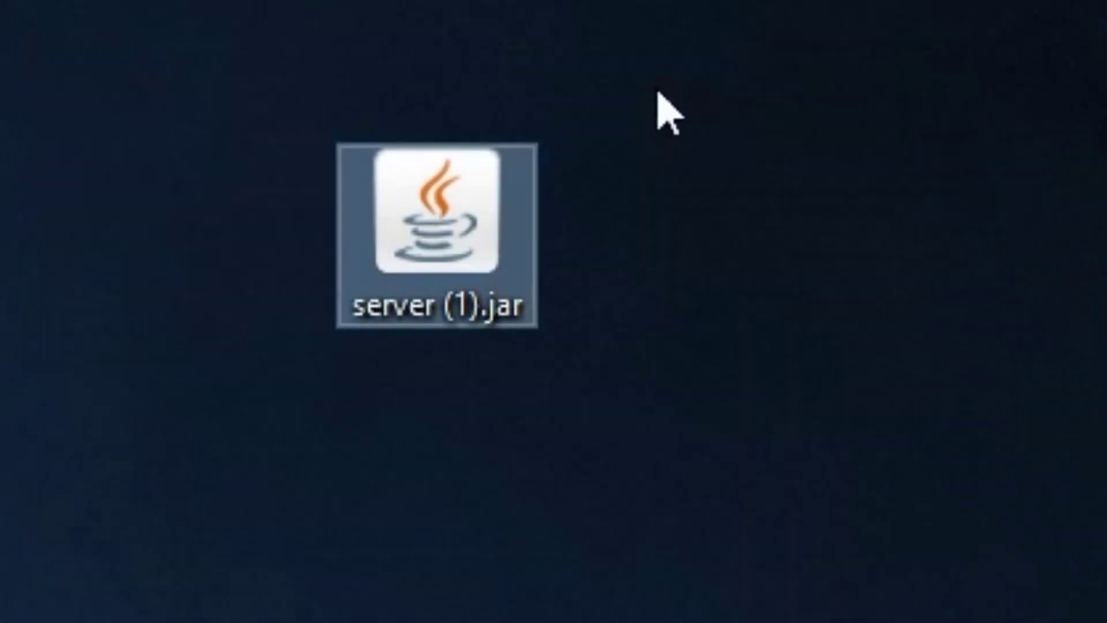
click(655, 112)
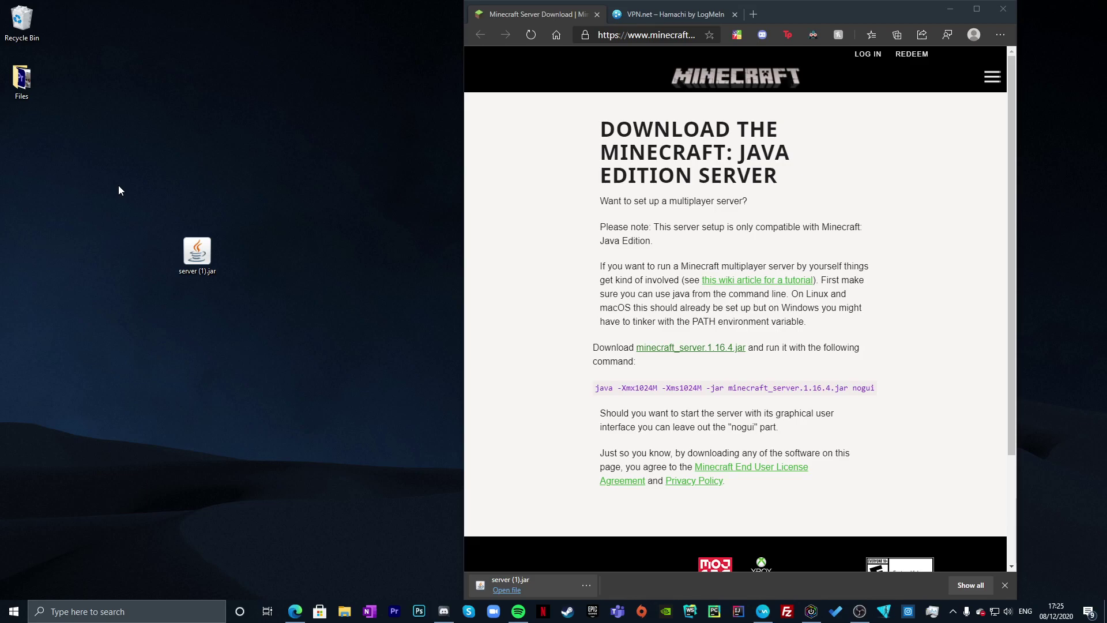
click(94, 610)
- Search 'java' and check the installed Java version in About Java
text(java)
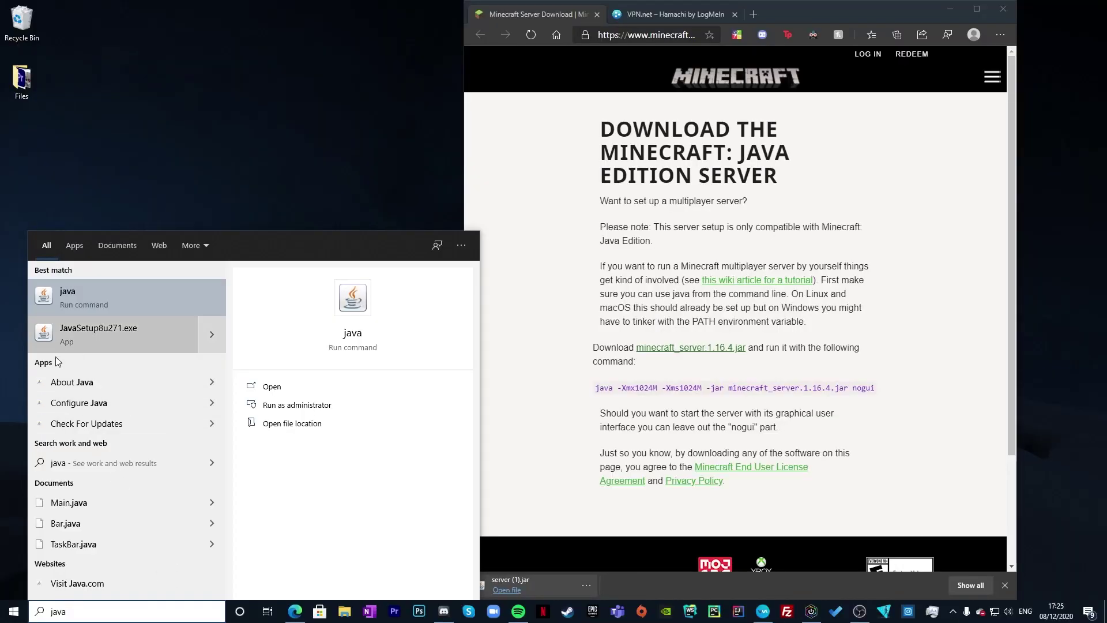
click(90, 384)
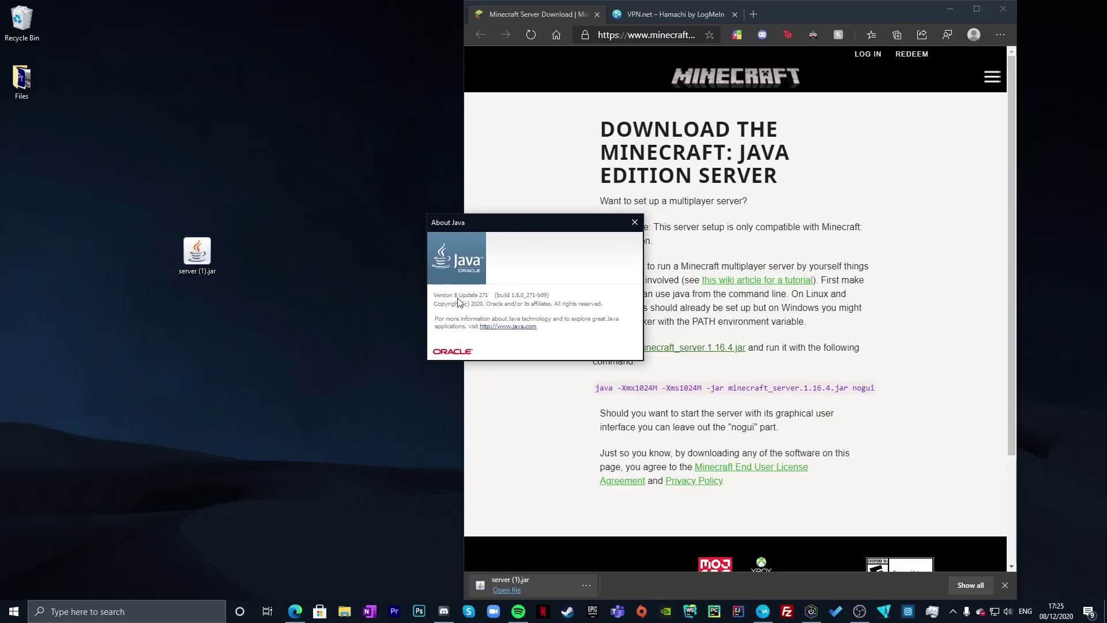
key(alt+F4)
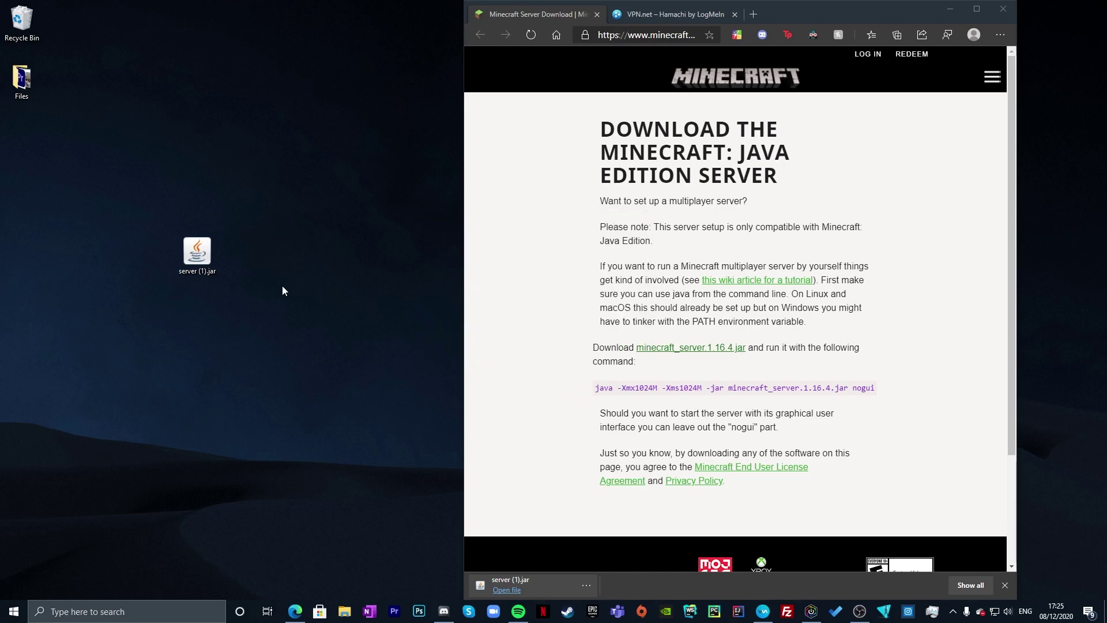
- Create a desktop folder named server, move server (1).jar into it, and open it
right_click(237, 323)
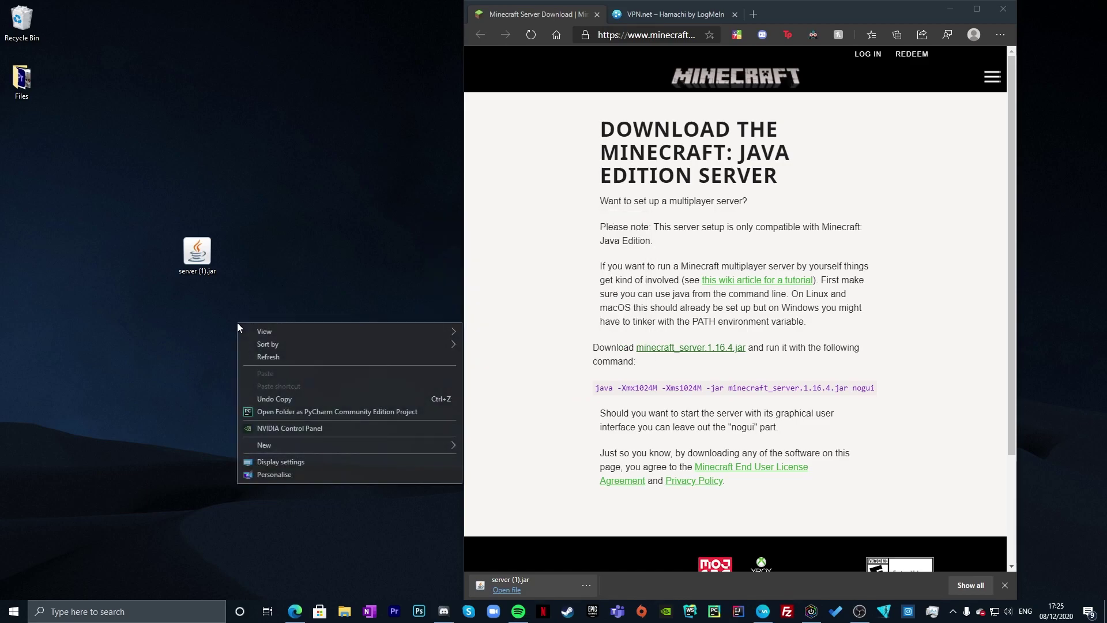
mouse_move(405, 443)
click(488, 446)
text(server)
key(Return)
drag(226, 331, 139, 328)
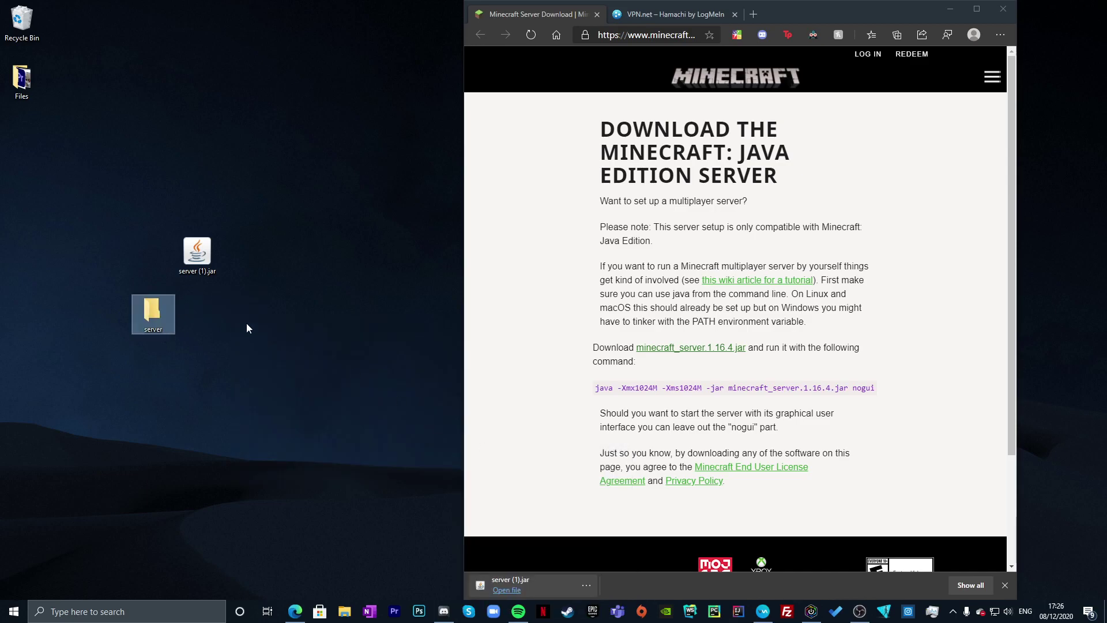
drag(197, 246, 152, 312)
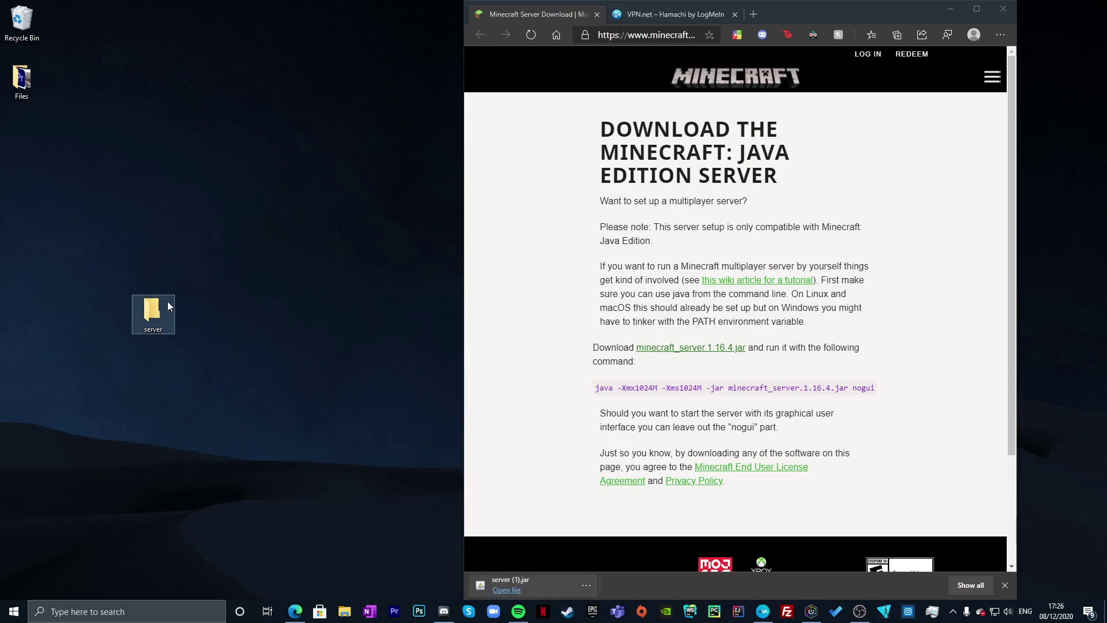
double_click(163, 305)
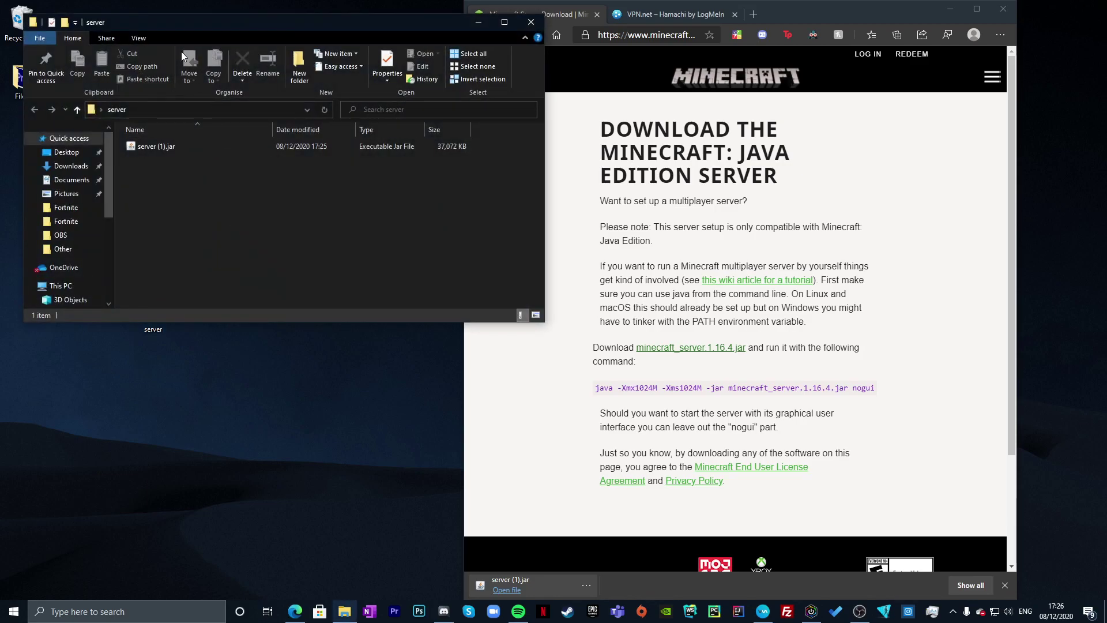
- Rename server (1).jar to server.jar by deleting the '(1)' suffix
drag(173, 22, 167, 117)
right_click(173, 247)
click(135, 242)
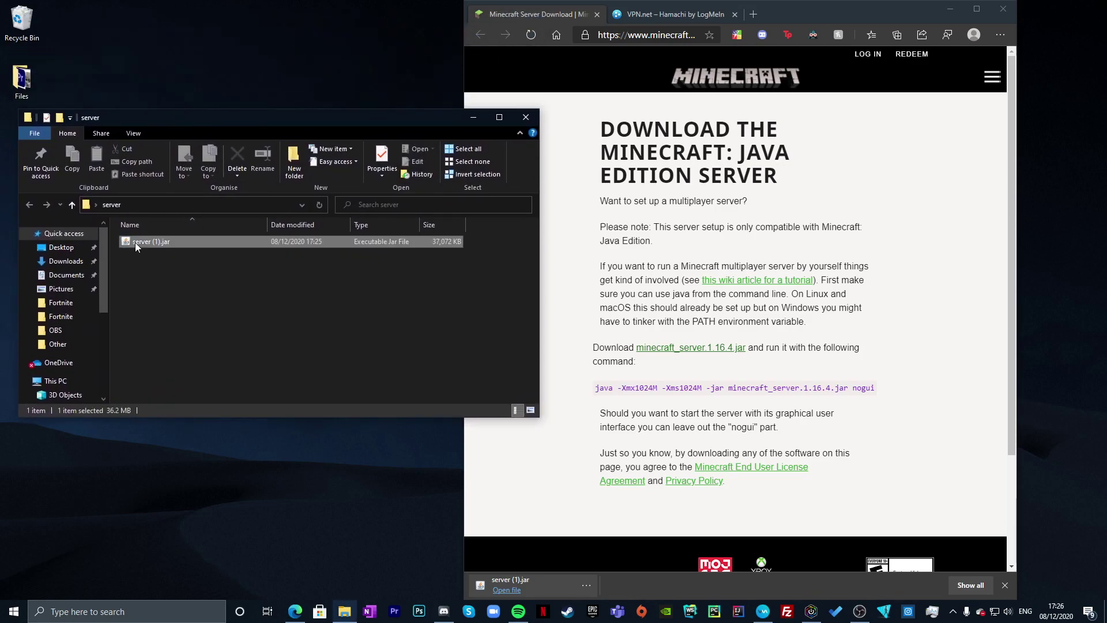
right_click(135, 242)
click(190, 483)
key(Right)
key(BackSpace)
key(BackSpace)
key(BackSpace)
key(BackSpace)
key(Return)
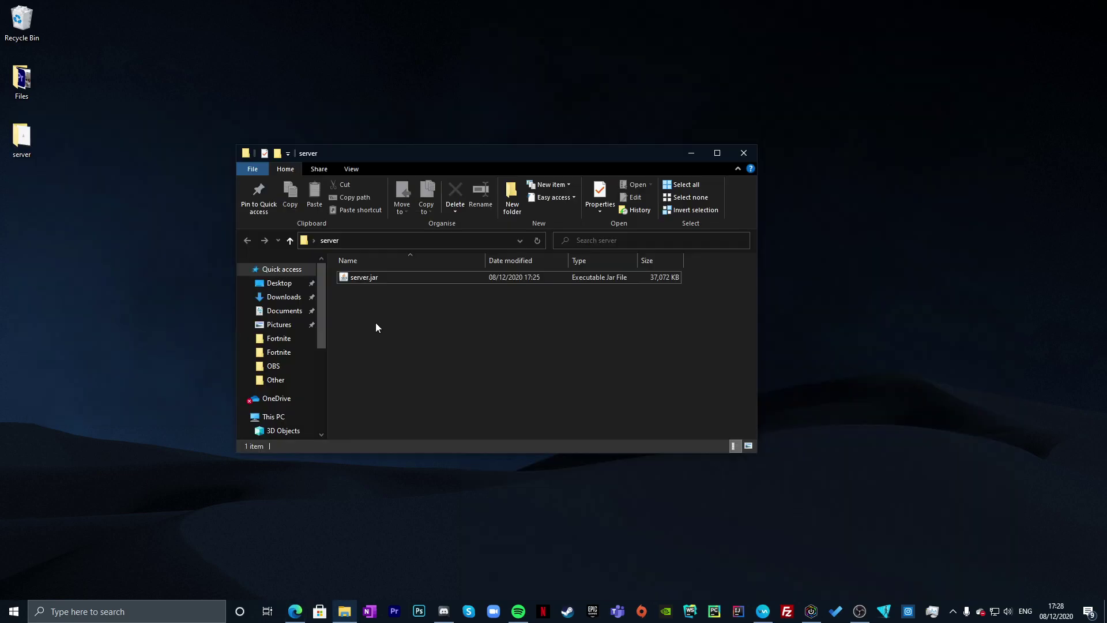
- Check the folder's View settings for the file name extensions option
right_click(370, 327)
click(370, 327)
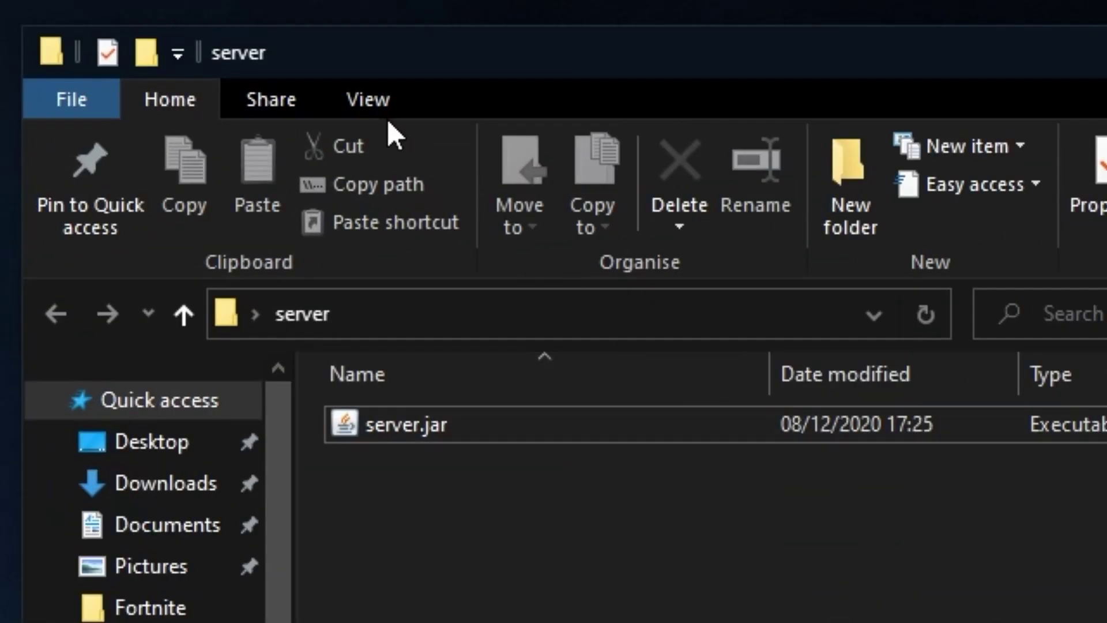
click(353, 170)
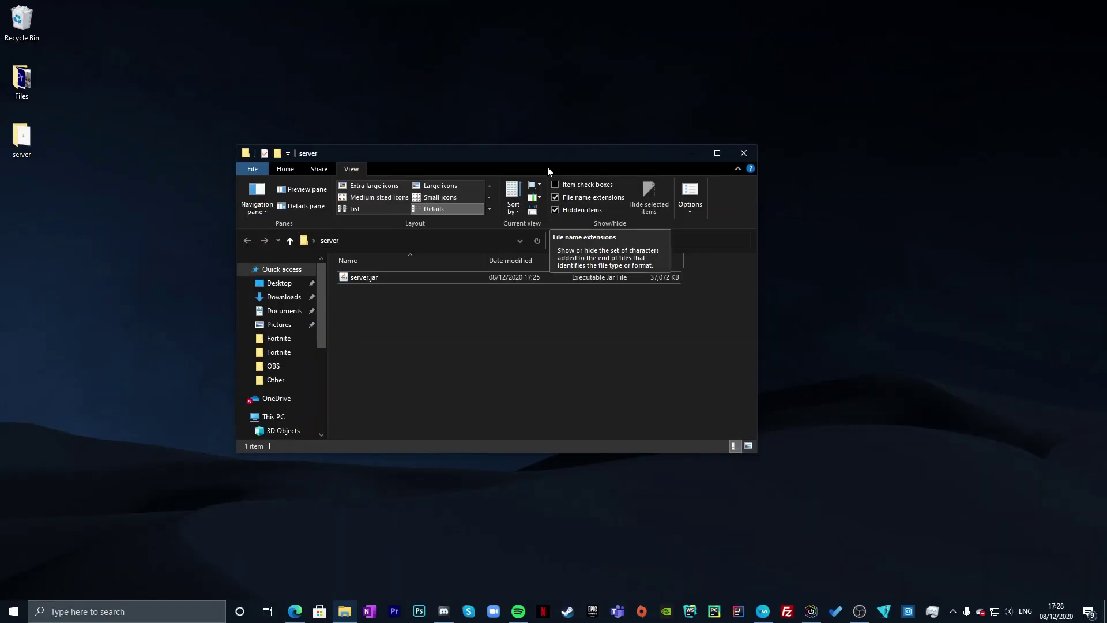
click(285, 169)
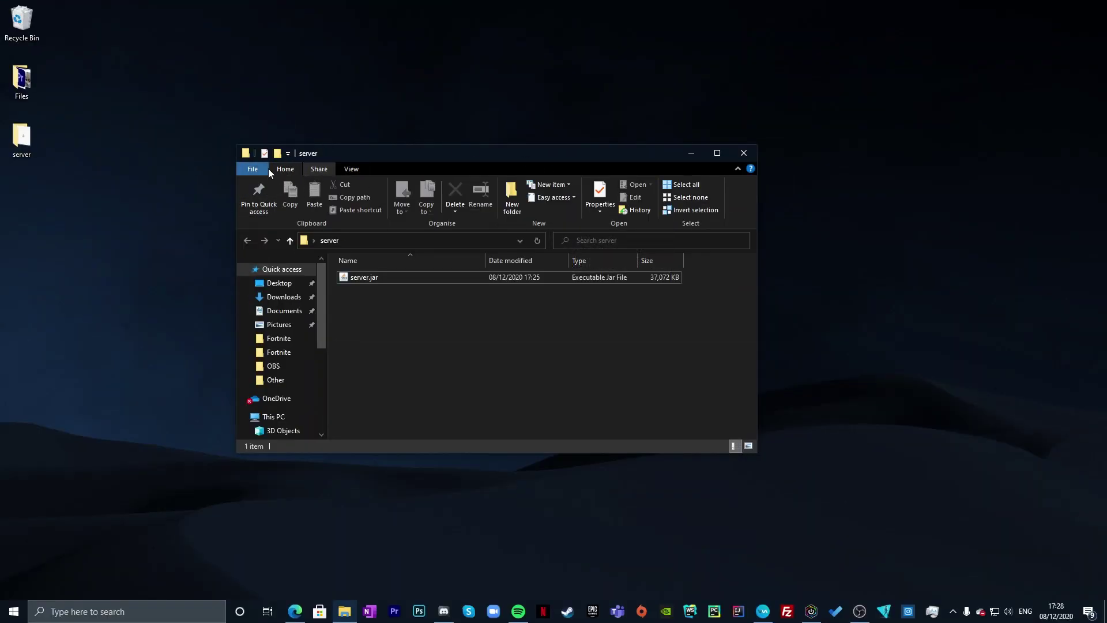
- Create a new text document in the server folder named start.bat, accepting the extension change
right_click(369, 331)
mouse_move(397, 484)
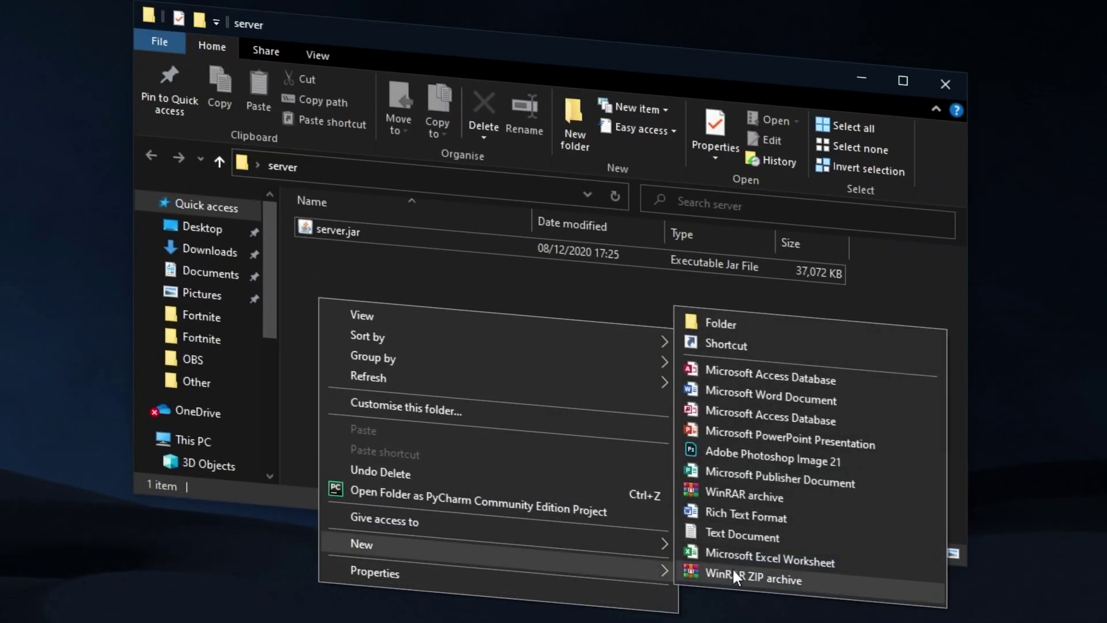
click(738, 535)
drag(449, 238, 19, 190)
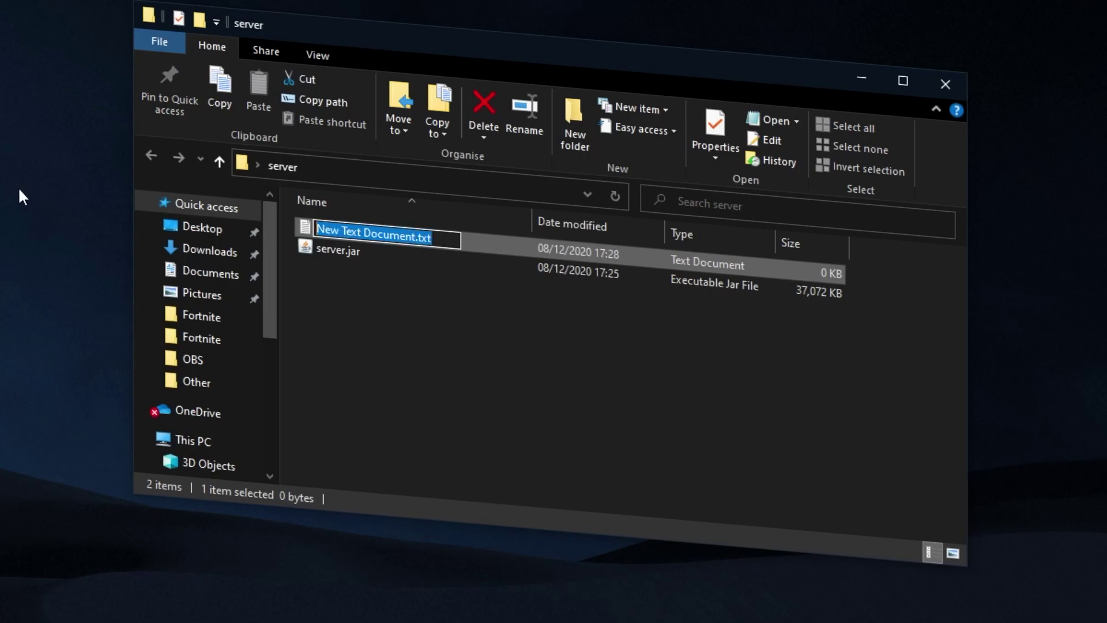
text(start.bta)
key(BackSpace)
key(BackSpace)
text(at)
key(Return)
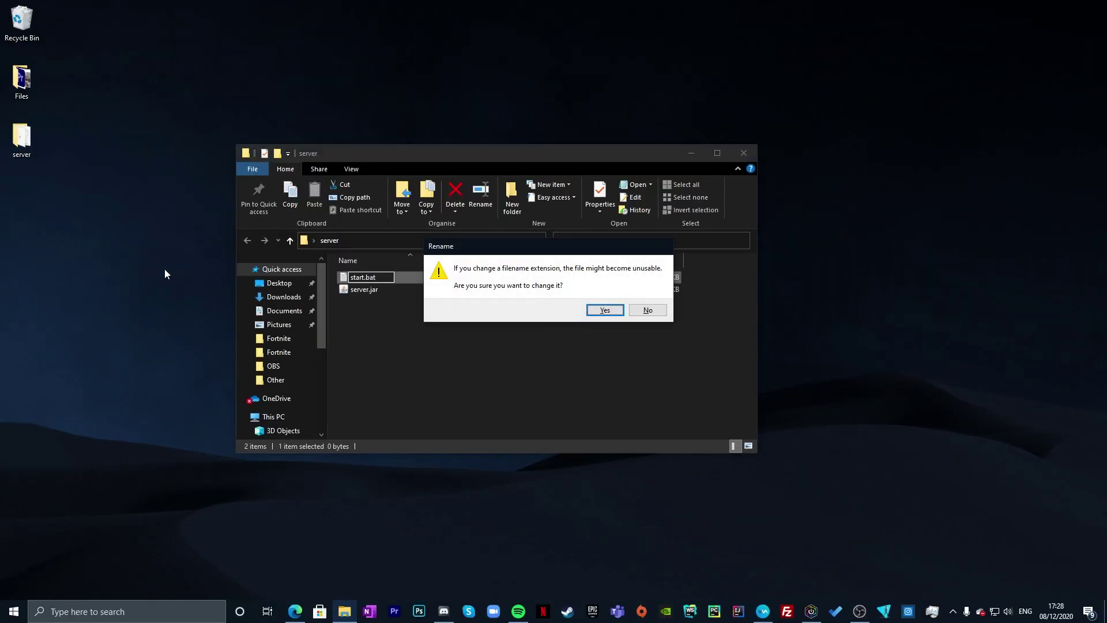
click(604, 310)
- Edit start.bat in Notepad to hold java -Xmx1024M -Xms1024M -jar server.jar nogui
right_click(355, 277)
click(382, 298)
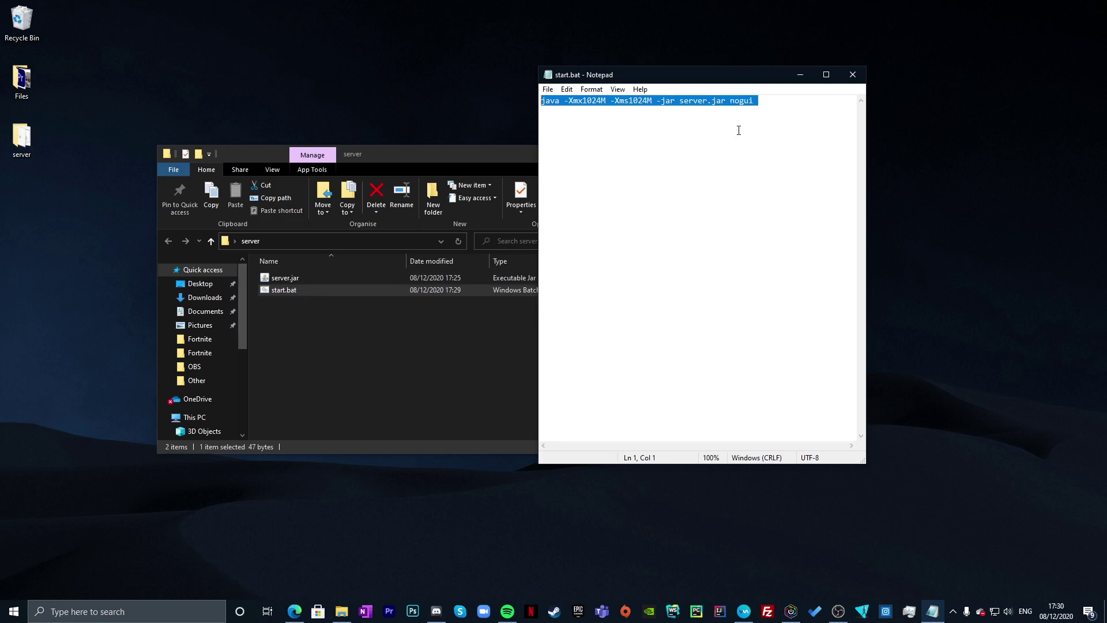
click(742, 100)
right_click(592, 141)
key(Escape)
right_click(597, 129)
key(Escape)
mouse_move(755, 108)
mouse_down()
mouse_move(540, 102)
mouse_move(742, 102)
mouse_up()
click(755, 102)
click(790, 102)
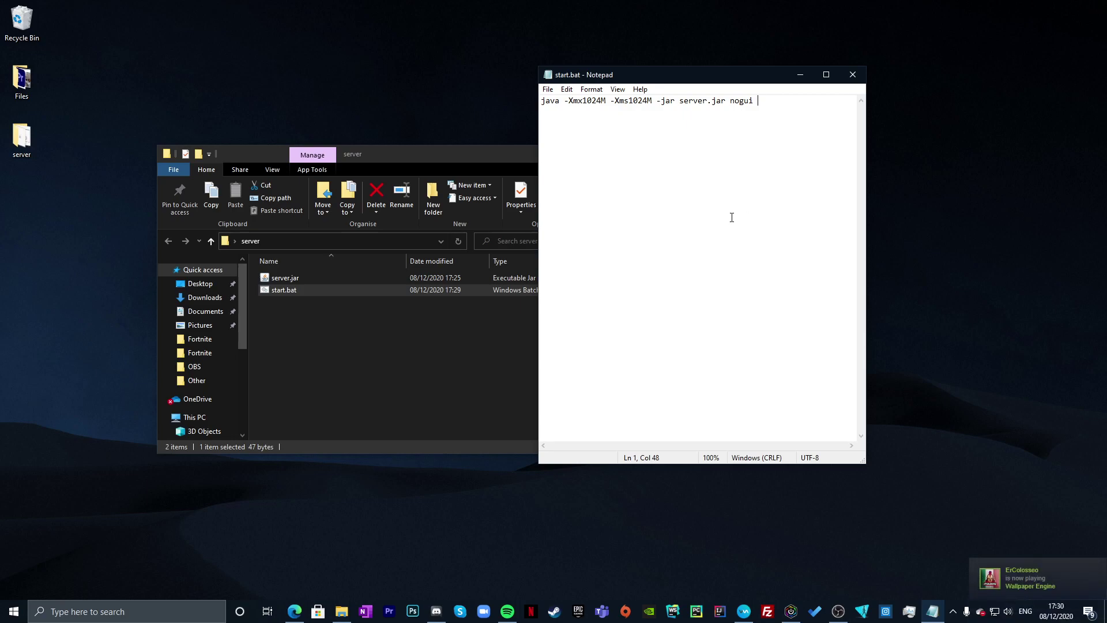
- Save start.bat in Notepad and close it
drag(732, 101, 759, 101)
click(760, 101)
click(547, 89)
click(576, 140)
click(853, 74)
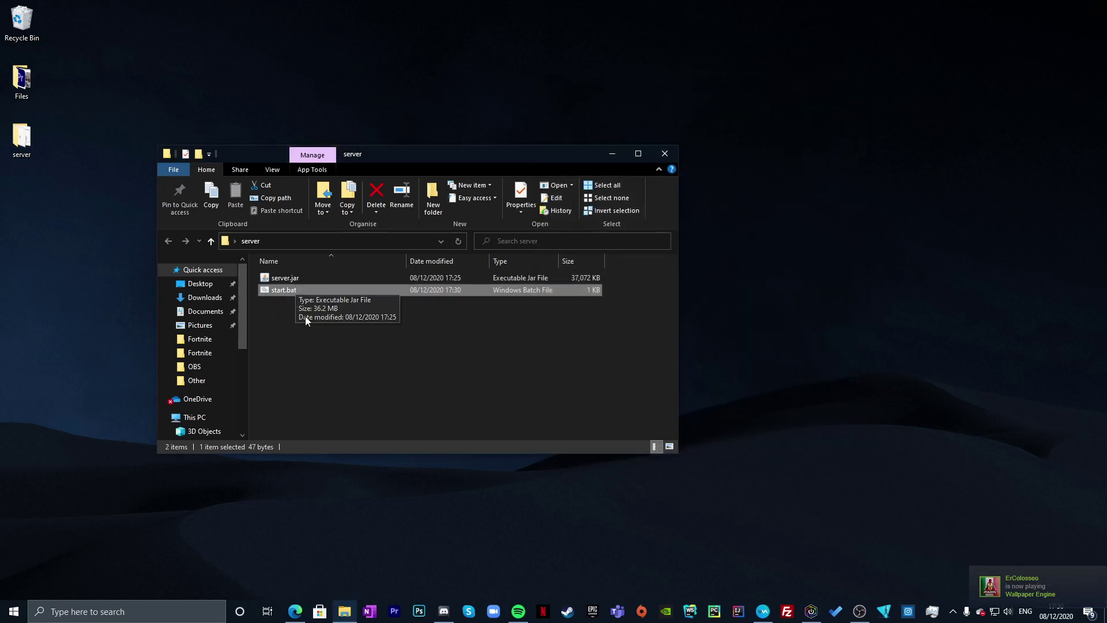
- Run start.bat to generate eula.txt, server.properties and logs, then open eula.txt
double_click(288, 290)
click(124, 62)
drag(171, 39, 430, 75)
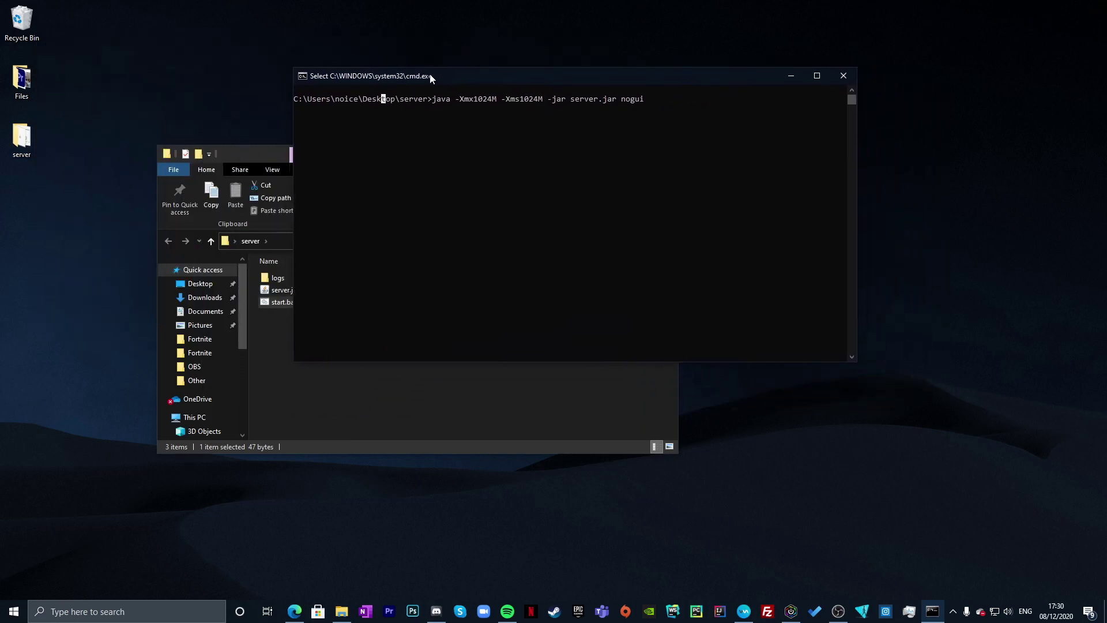
drag(261, 143, 197, 134)
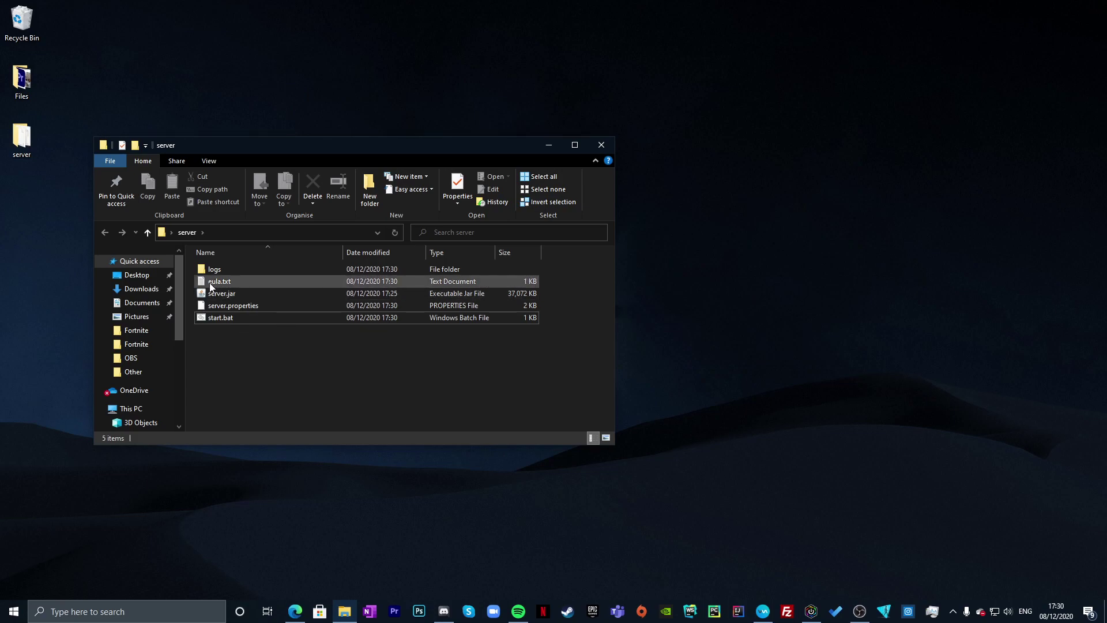
double_click(220, 281)
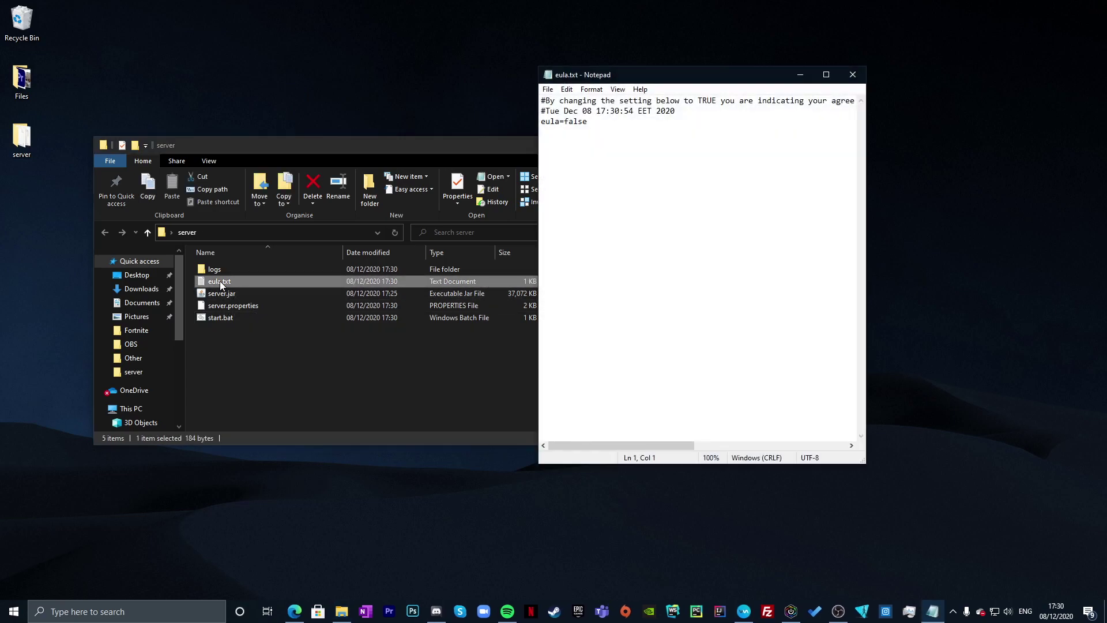
- Change eula=false to eula=true in eula.txt and save it
click(853, 74)
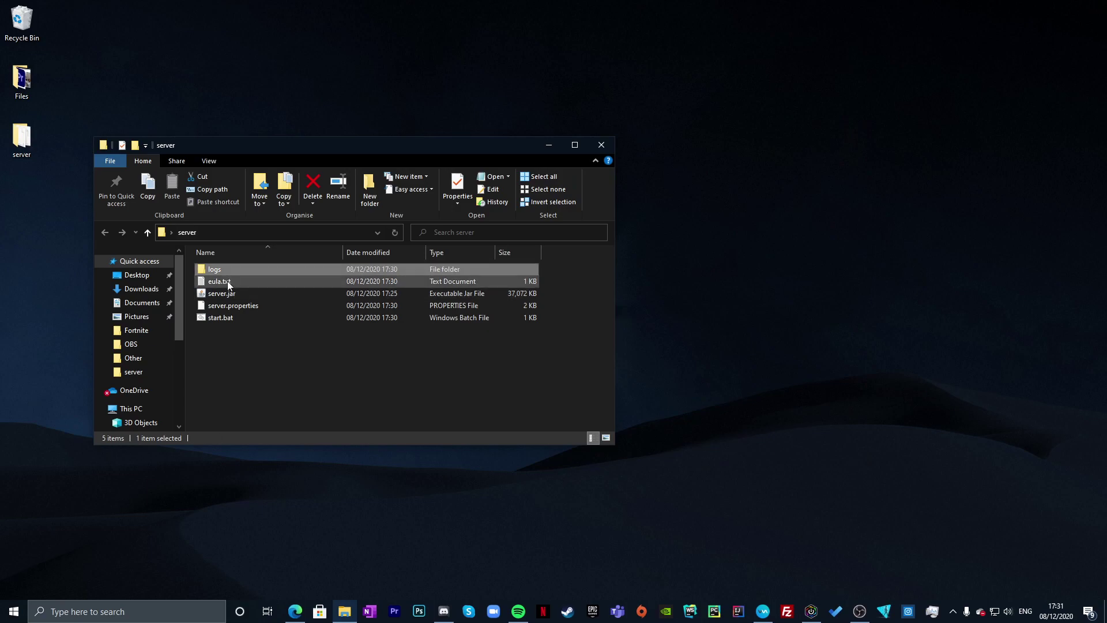
double_click(227, 281)
double_click(582, 123)
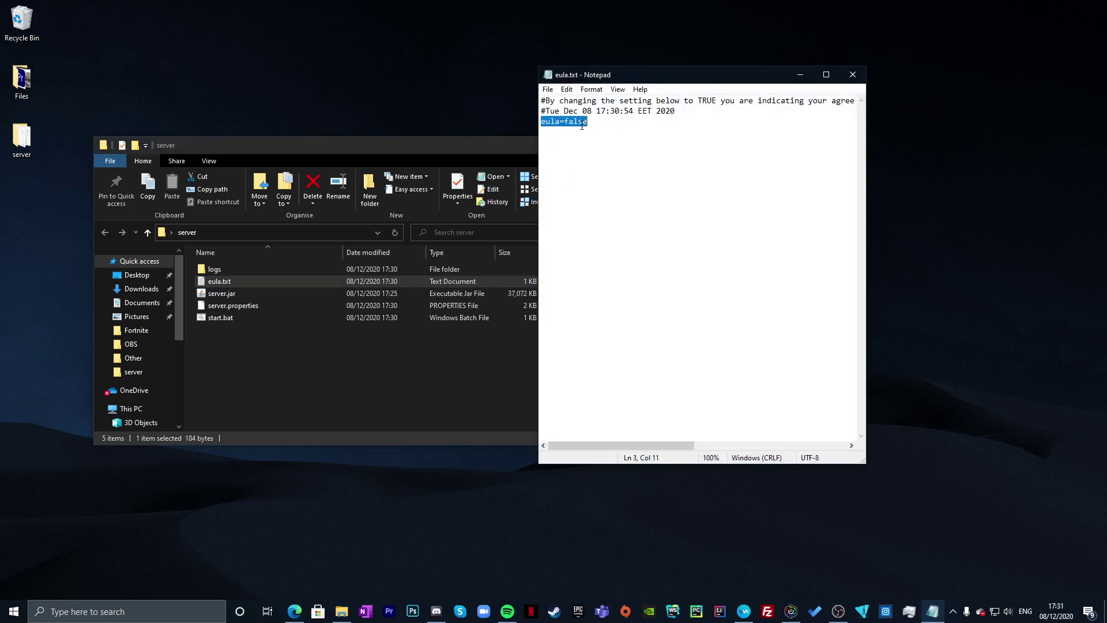
drag(596, 118, 564, 122)
text(true)
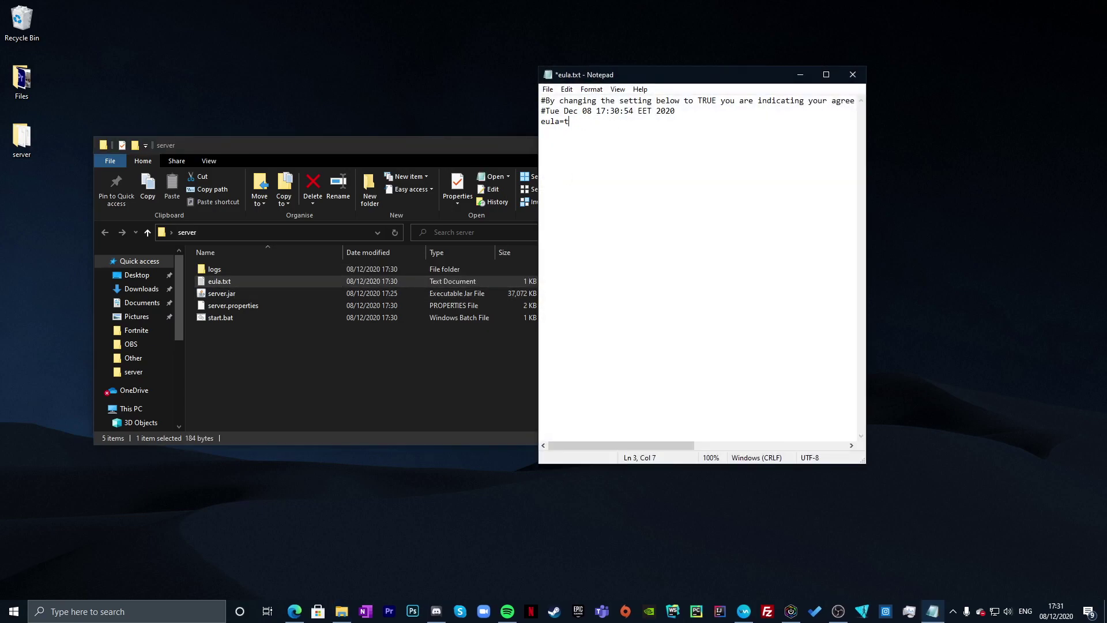
click(547, 89)
click(605, 140)
click(853, 74)
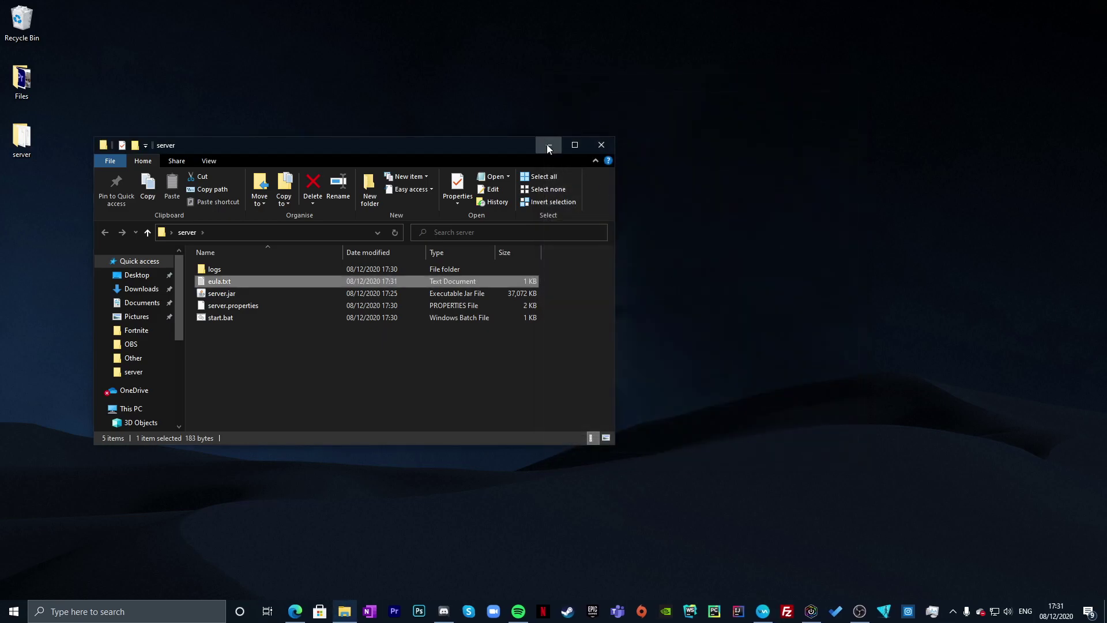
click(546, 145)
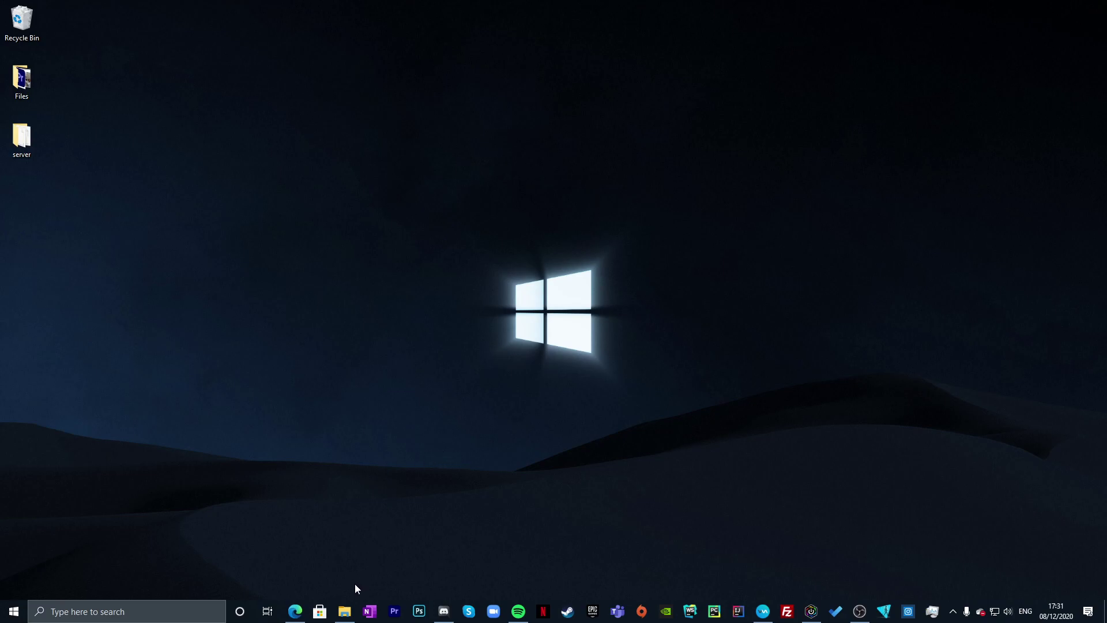
- Reopen eula.txt to verify it, re-enter eula=true, and save again
click(344, 611)
click(206, 323)
drag(249, 147, 258, 140)
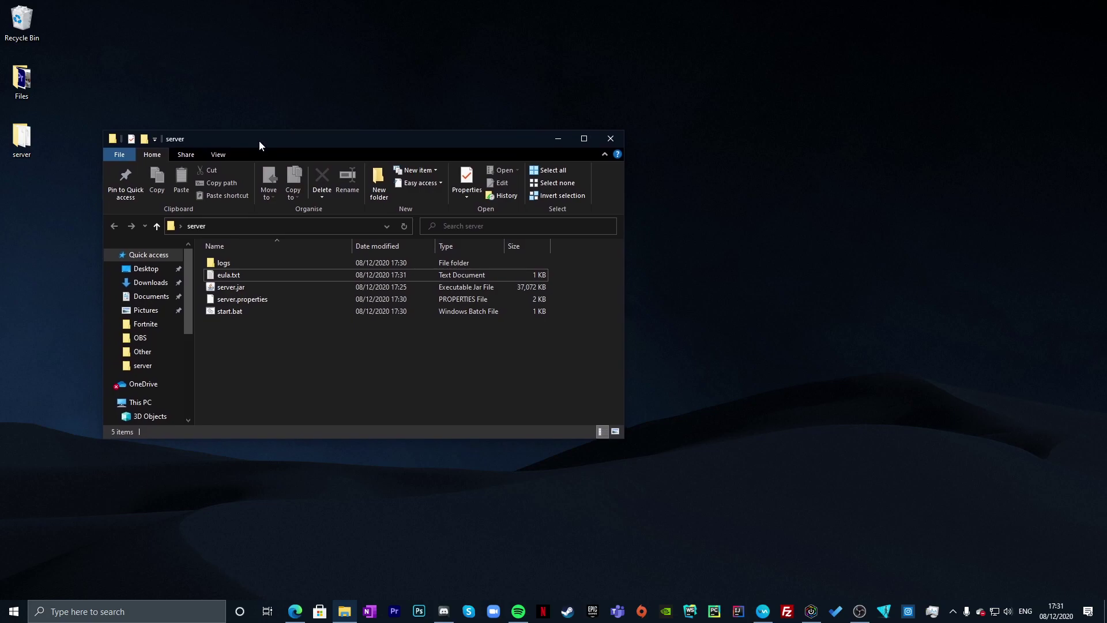
double_click(226, 275)
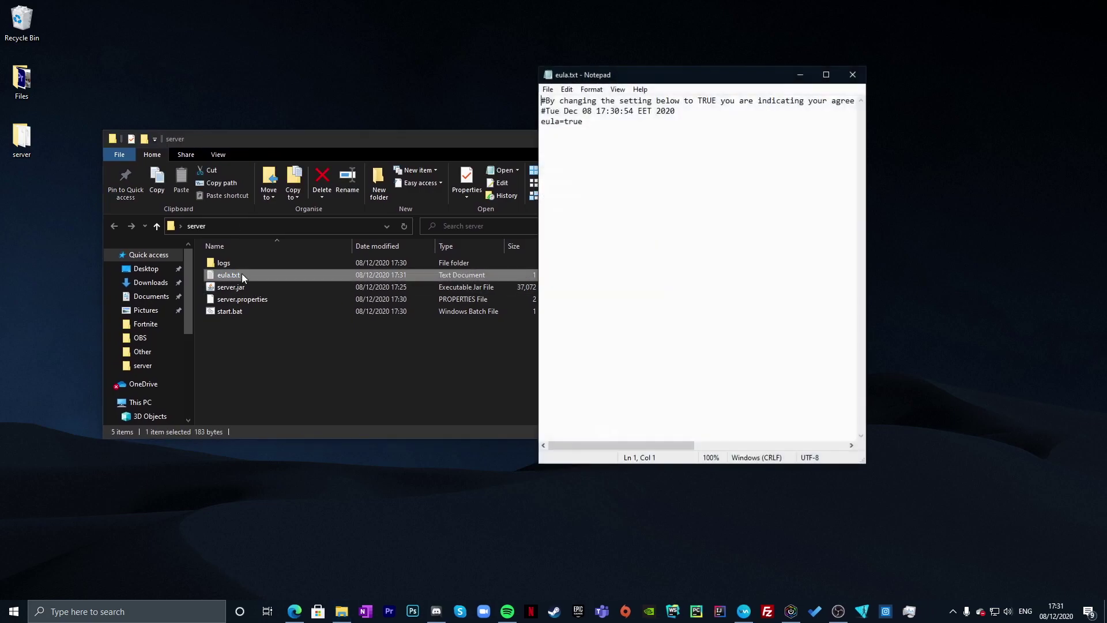
double_click(572, 122)
text(false)
click(565, 121)
double_click(579, 119)
drag(588, 122, 568, 124)
text(true)
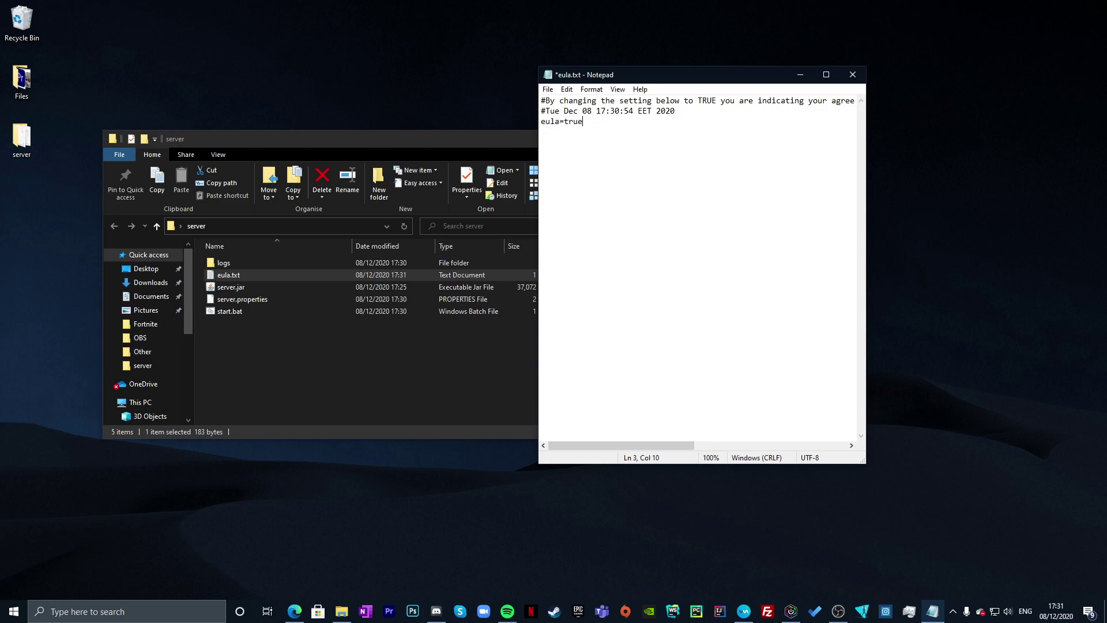
click(547, 89)
click(568, 139)
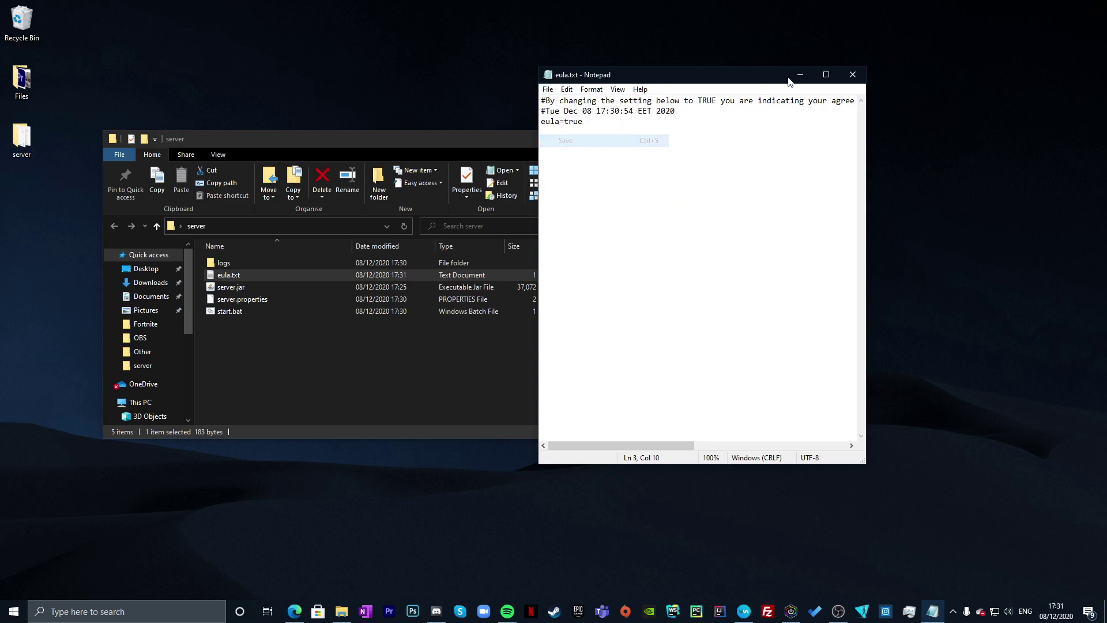
click(852, 75)
click(374, 365)
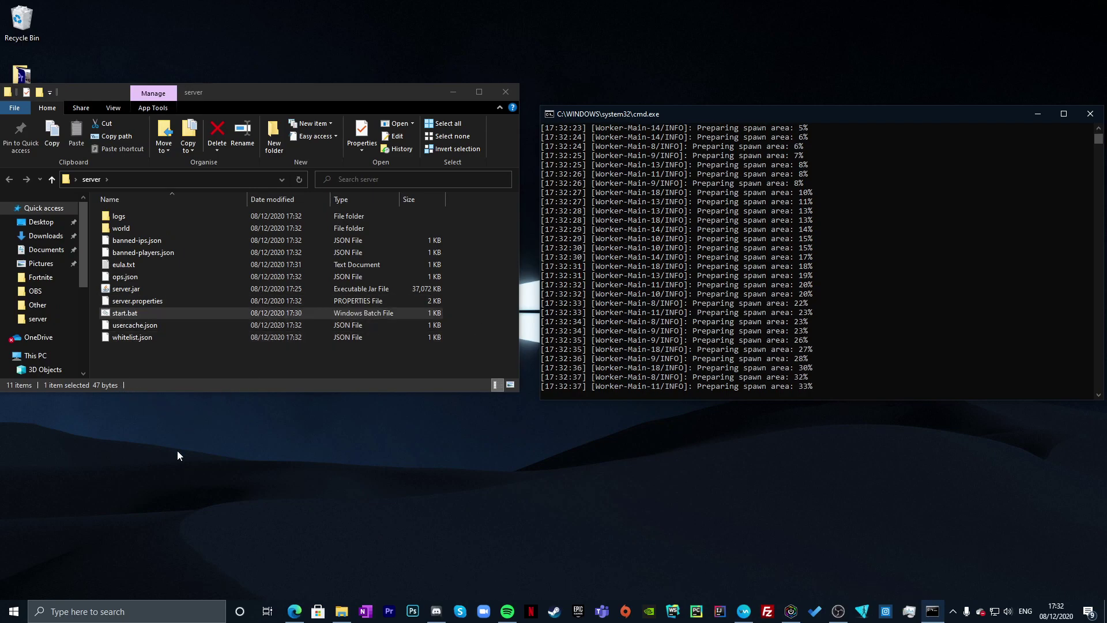
- With the server preparing spawn, switch Edge to the vpn.net Hamachi tab, closing the old tab
click(228, 496)
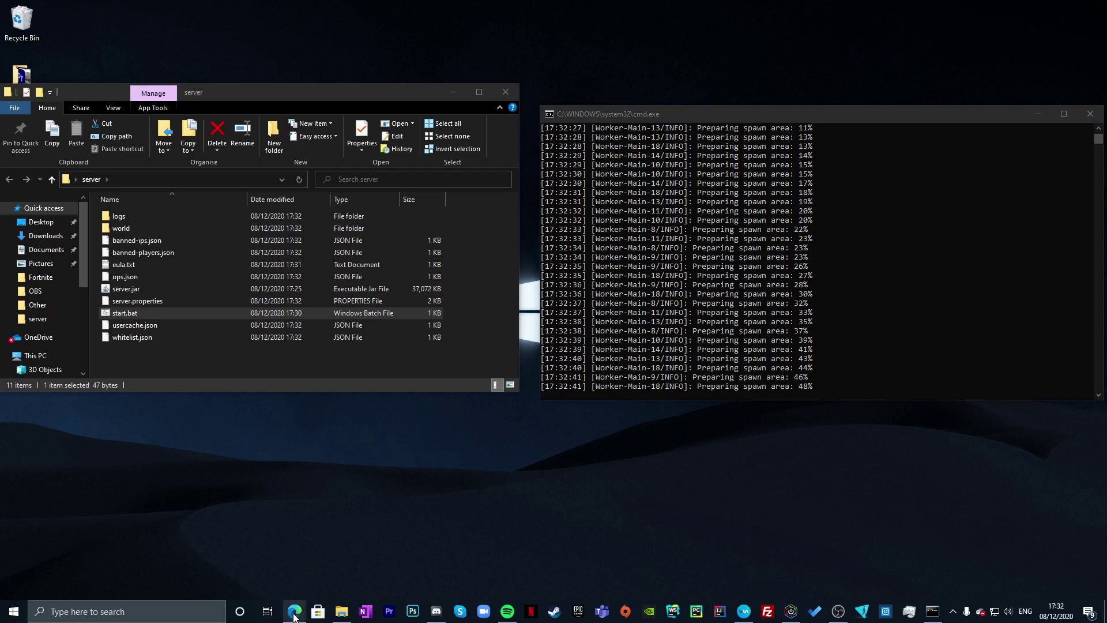
click(294, 611)
click(743, 33)
click(977, 29)
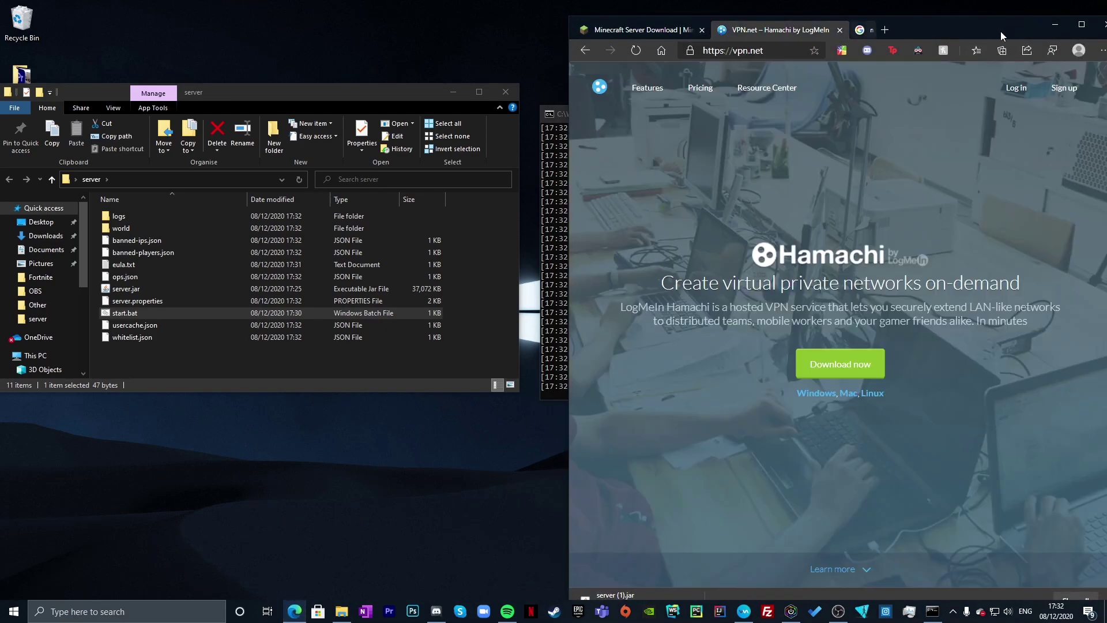
double_click(991, 30)
- Download hamachi.msi from the Hamachi site and run the installer
drag(373, 275, 362, 264)
click(349, 259)
scroll(511, 333, down, 2)
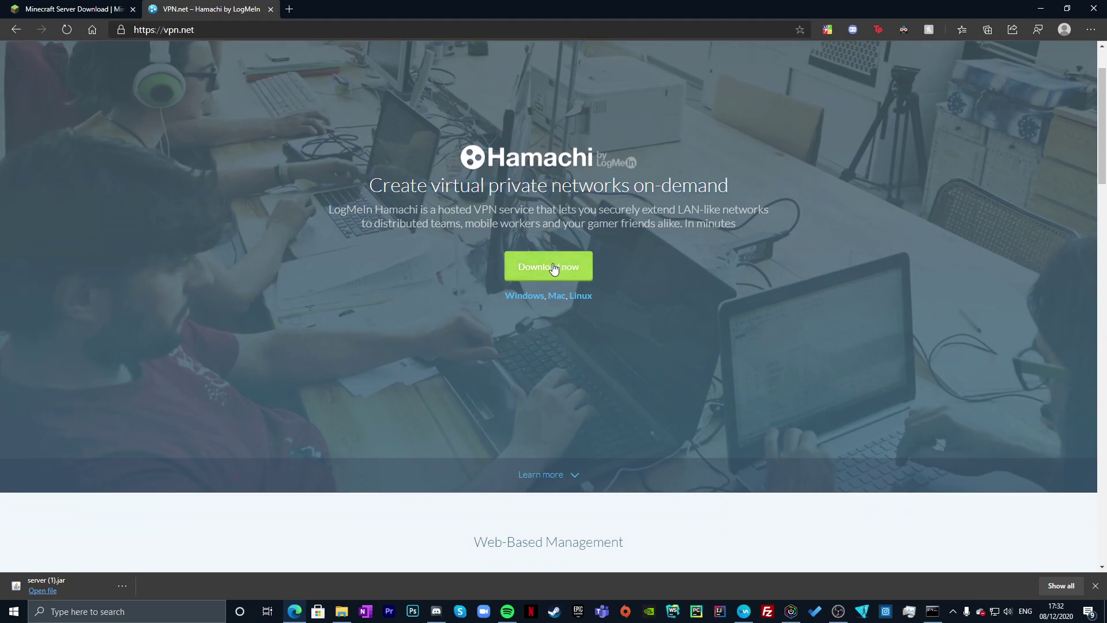
scroll(553, 271, up, 2)
click(539, 354)
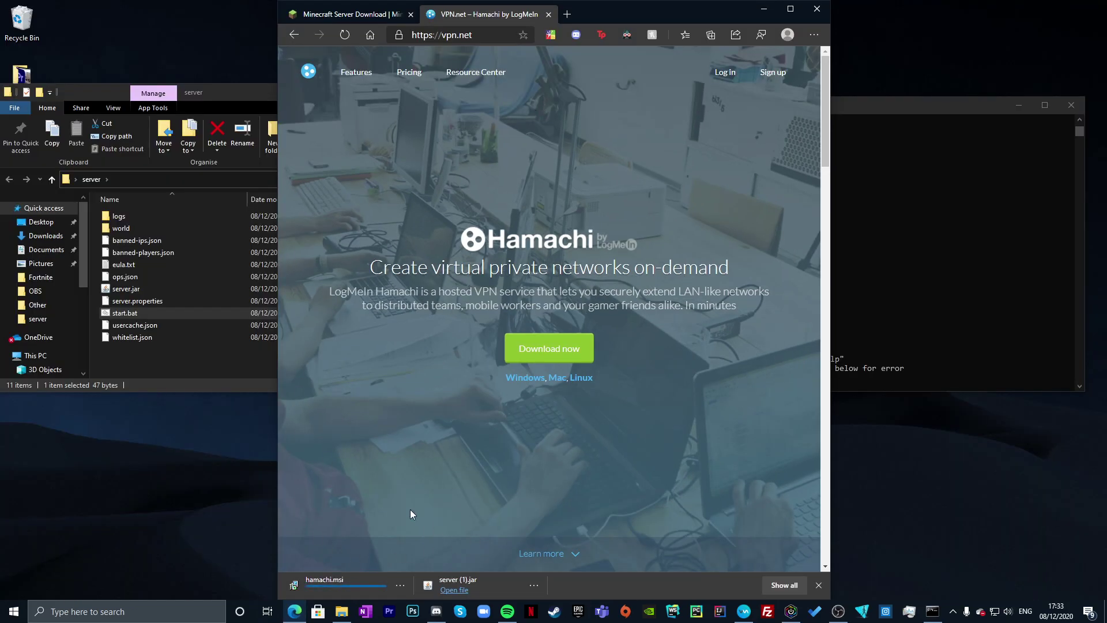
click(334, 591)
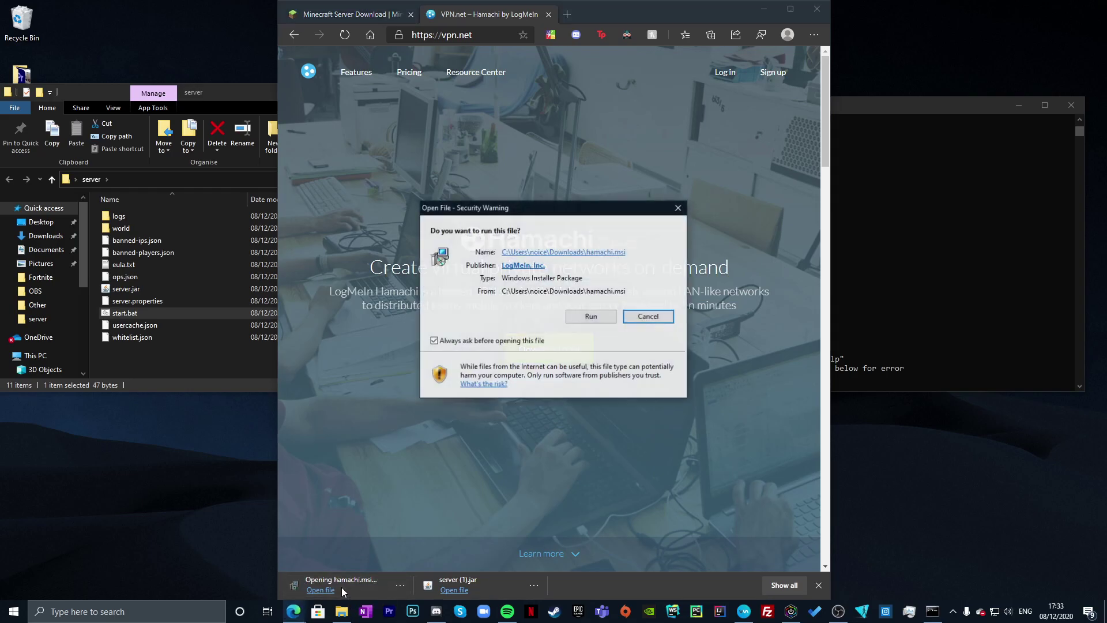
click(577, 316)
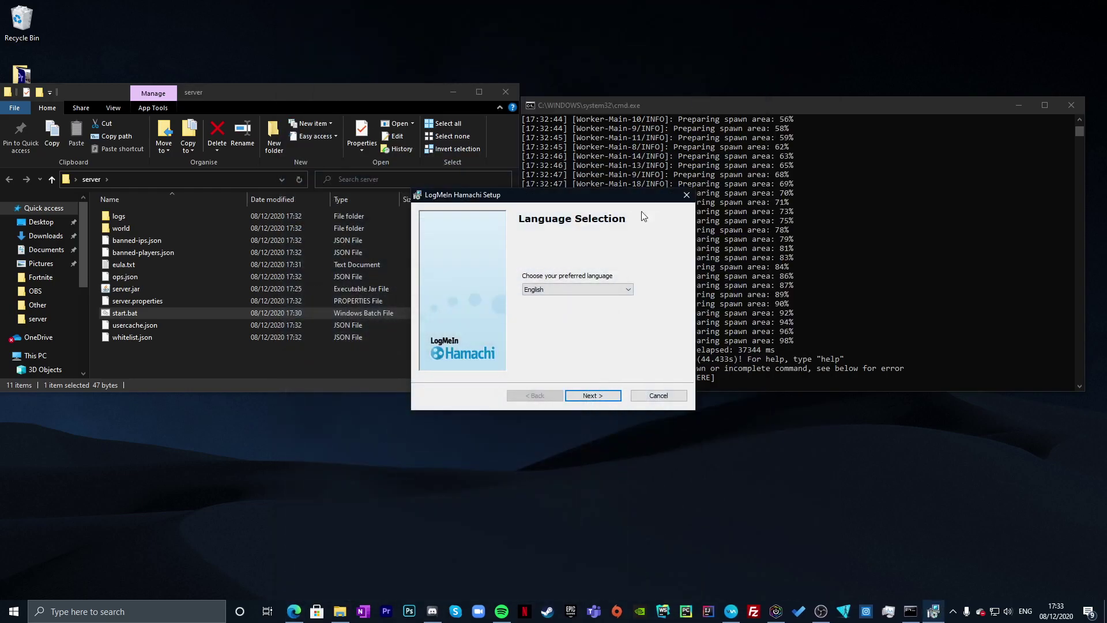
- Keep English, accept the Hamachi license, and browse the install destination to the P: drive
click(593, 395)
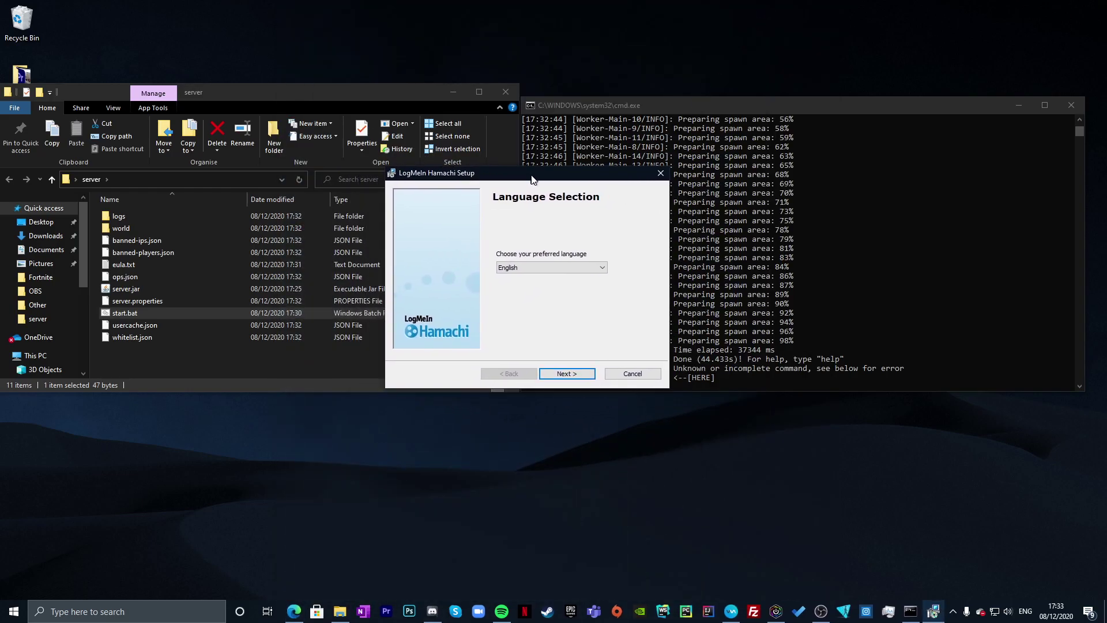
click(540, 338)
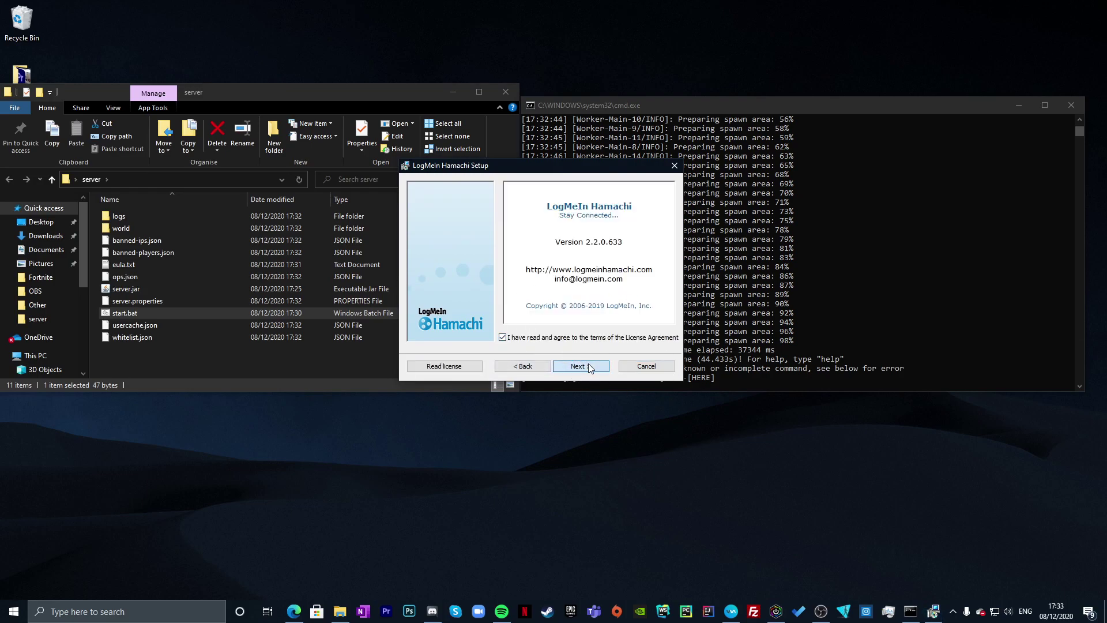
click(589, 365)
click(582, 218)
click(649, 216)
click(627, 251)
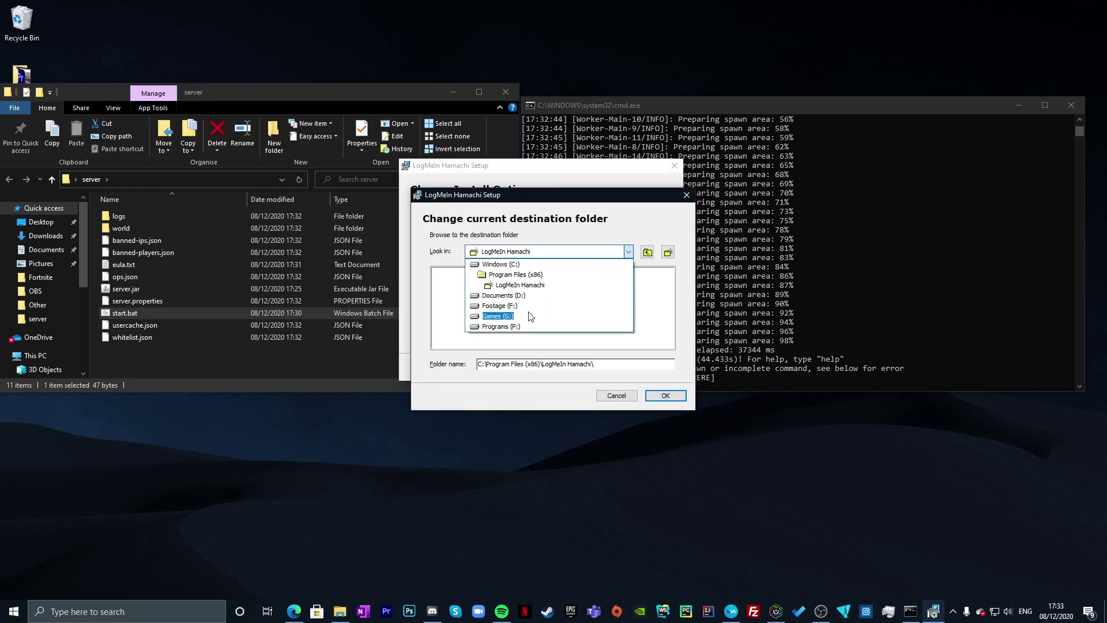
click(500, 328)
click(616, 394)
- Set a new P:\Hamachi folder as destination, skip the LastPass offer, and start installing
click(650, 216)
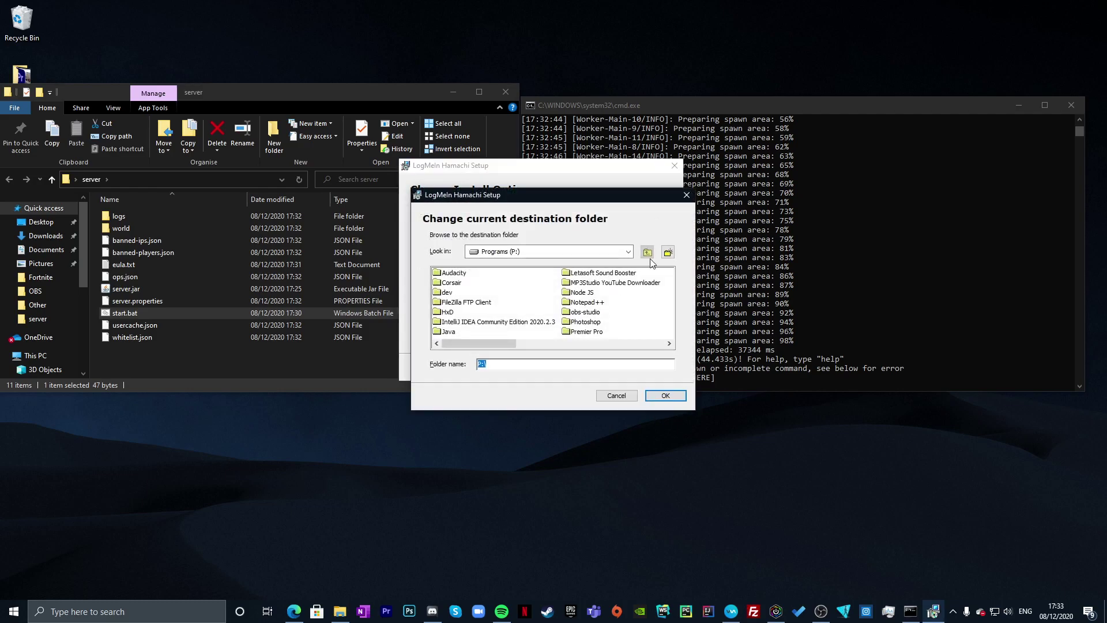
click(667, 252)
text(Hamachi)
key(Return)
click(665, 395)
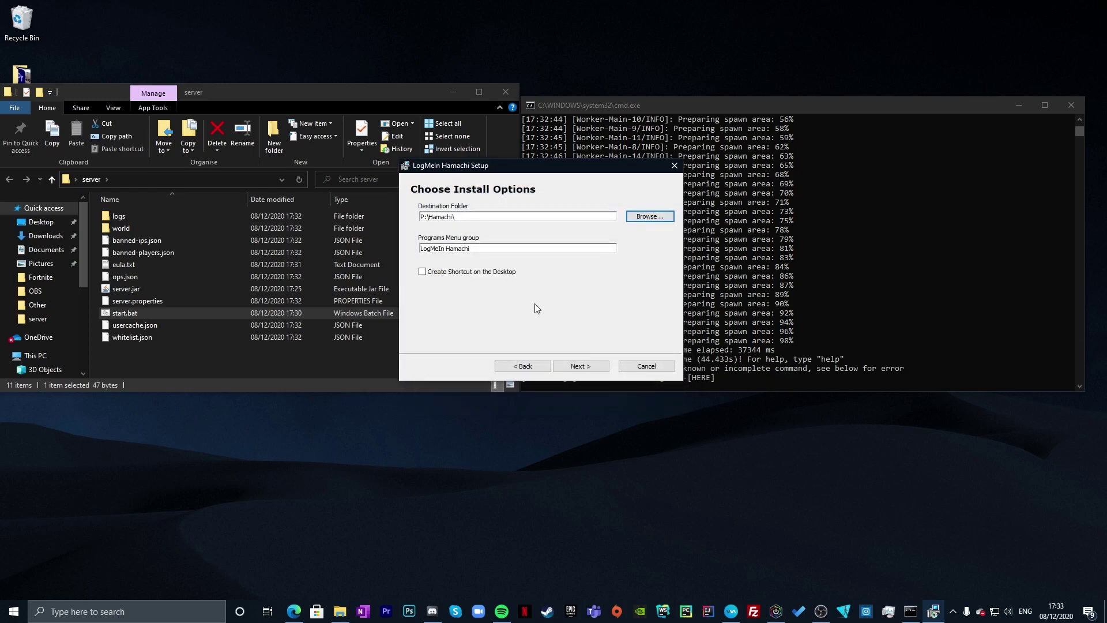
click(591, 368)
click(591, 368)
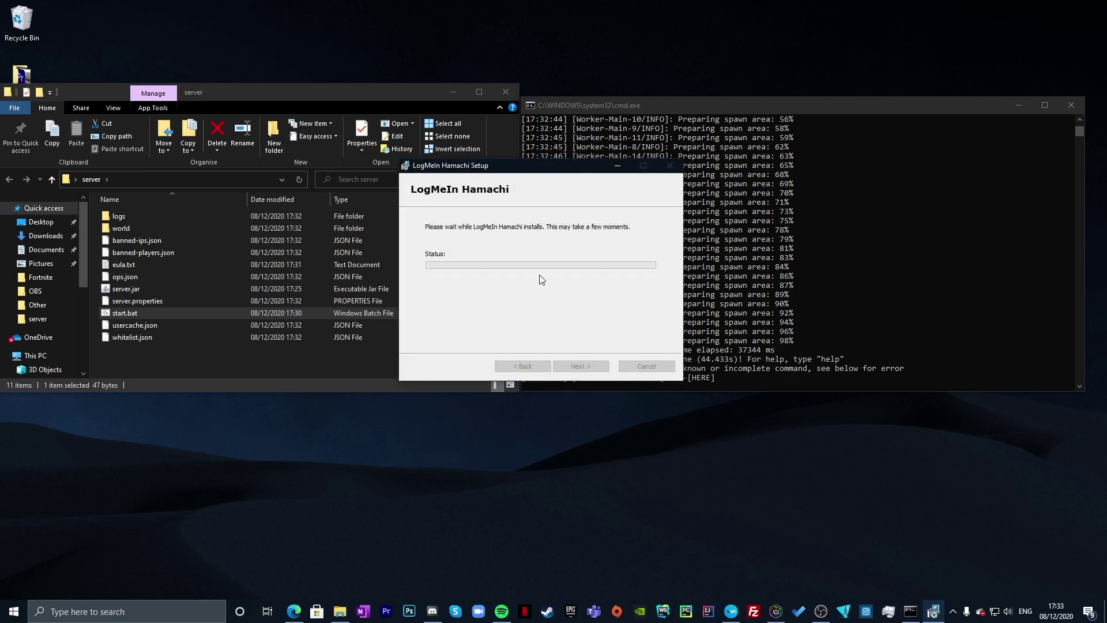
drag(520, 173, 515, 170)
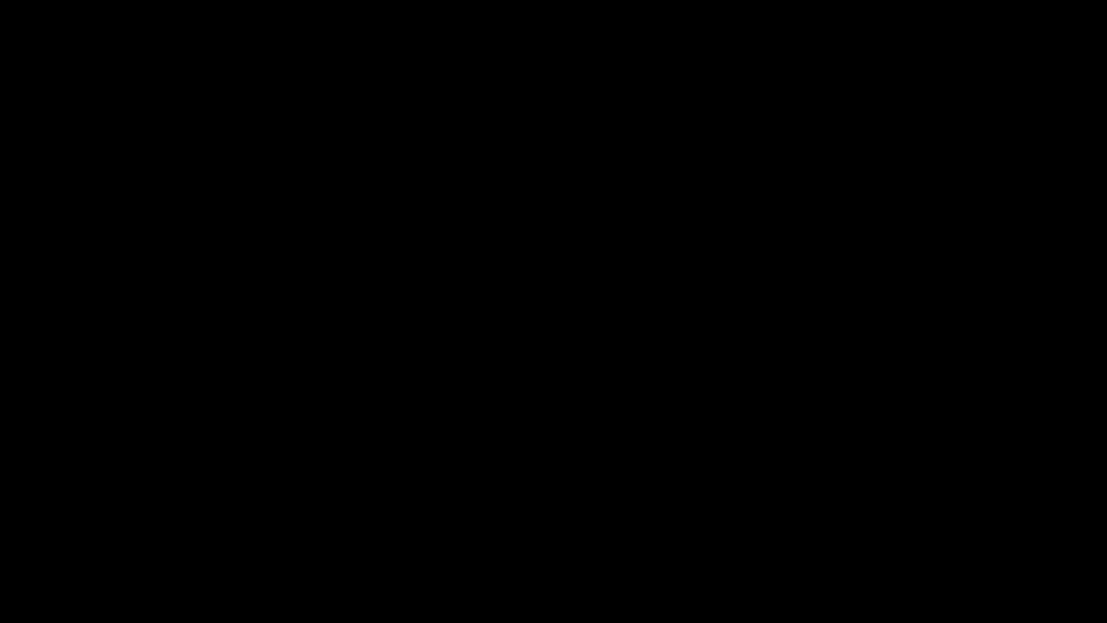
- Approve the admin prompt, finish setup with Hamachi launching, and close the server console
click(491, 386)
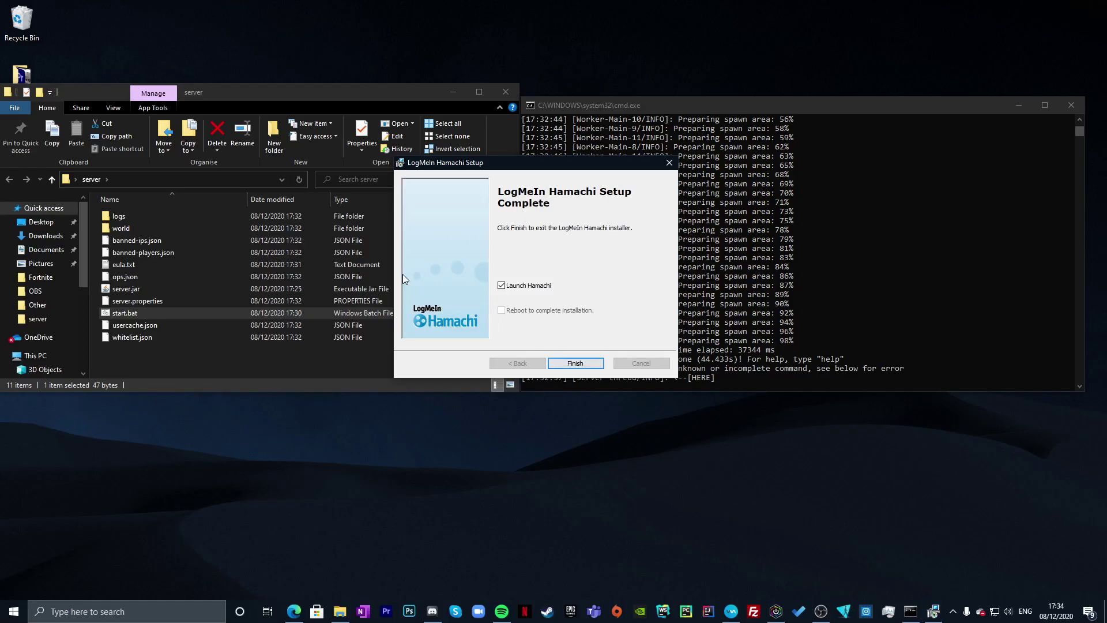
click(574, 363)
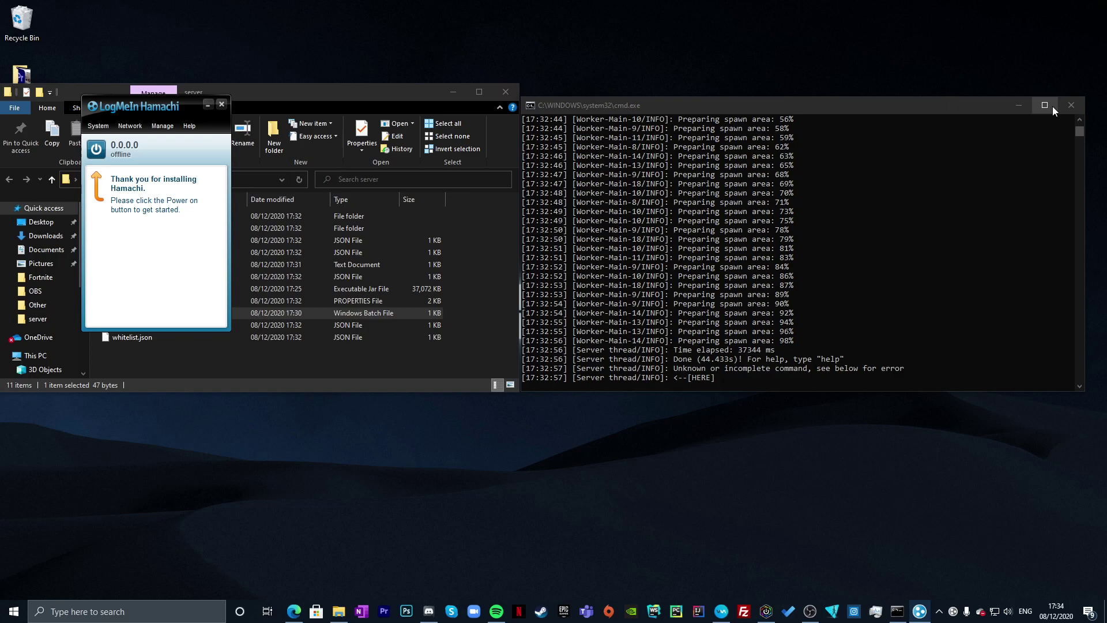
click(1070, 105)
drag(383, 109, 678, 104)
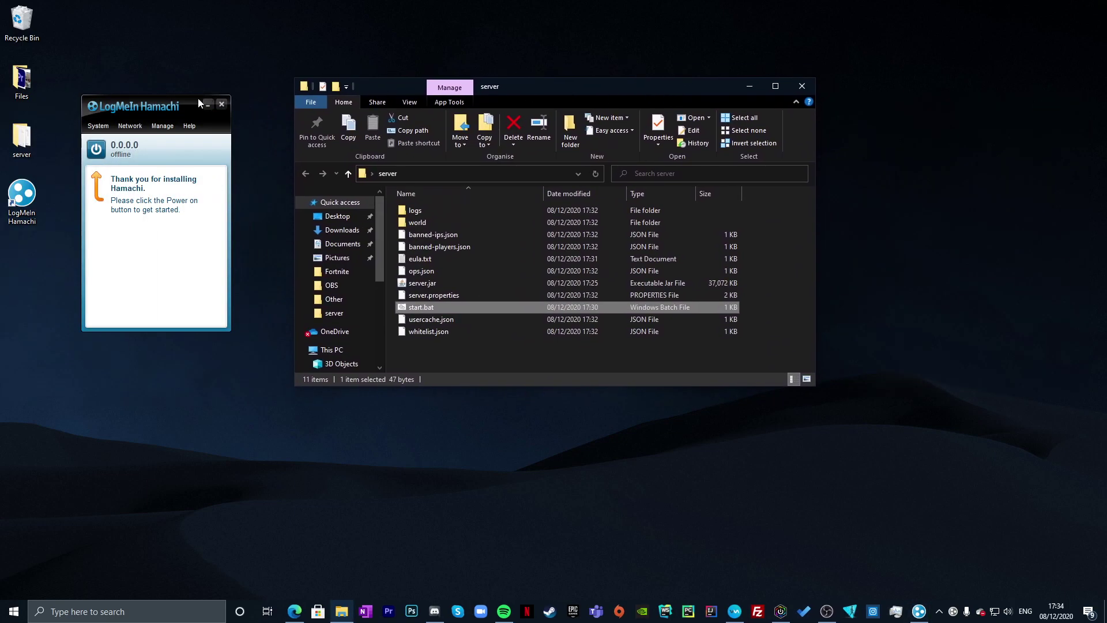
drag(209, 100, 218, 107)
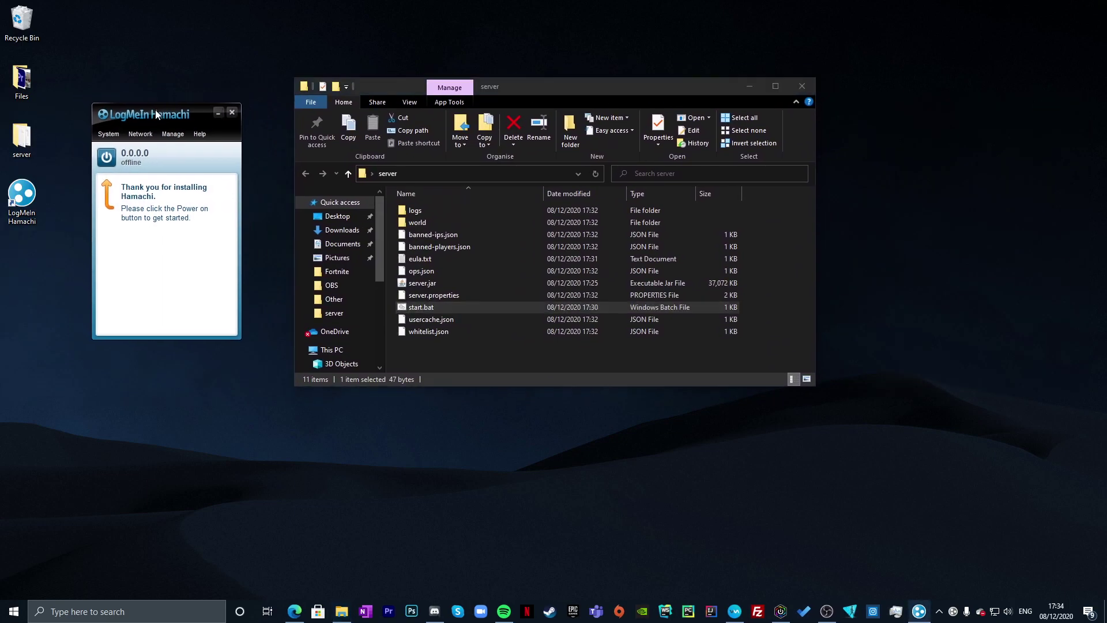
- Power Hamachi on so it goes online with its own Hamachi address
click(107, 132)
click(106, 133)
click(109, 159)
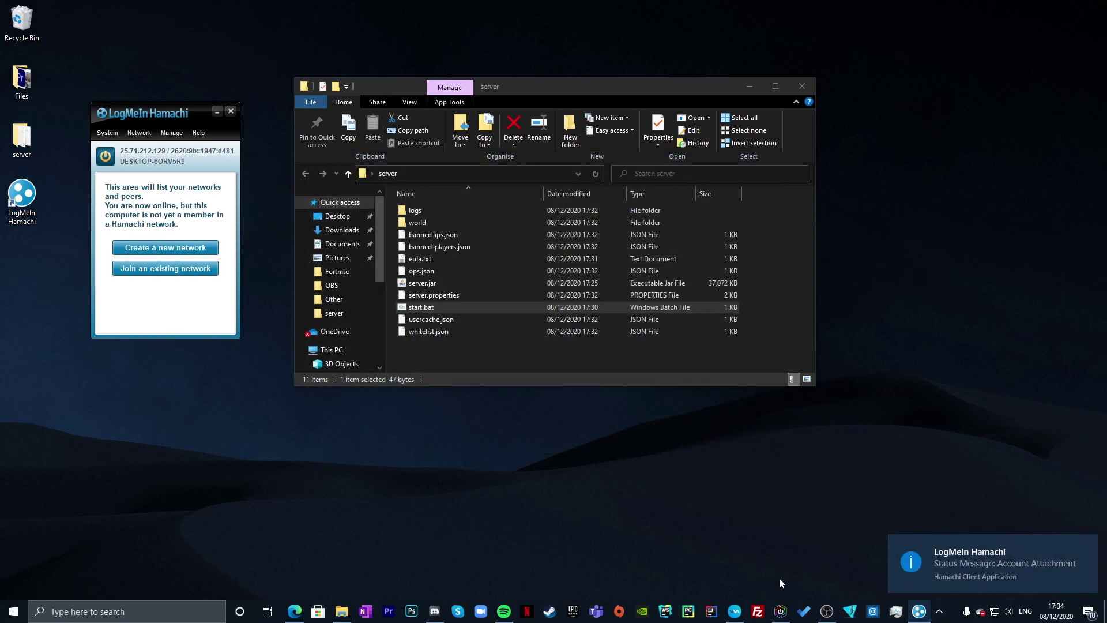
drag(138, 119, 521, 181)
click(749, 86)
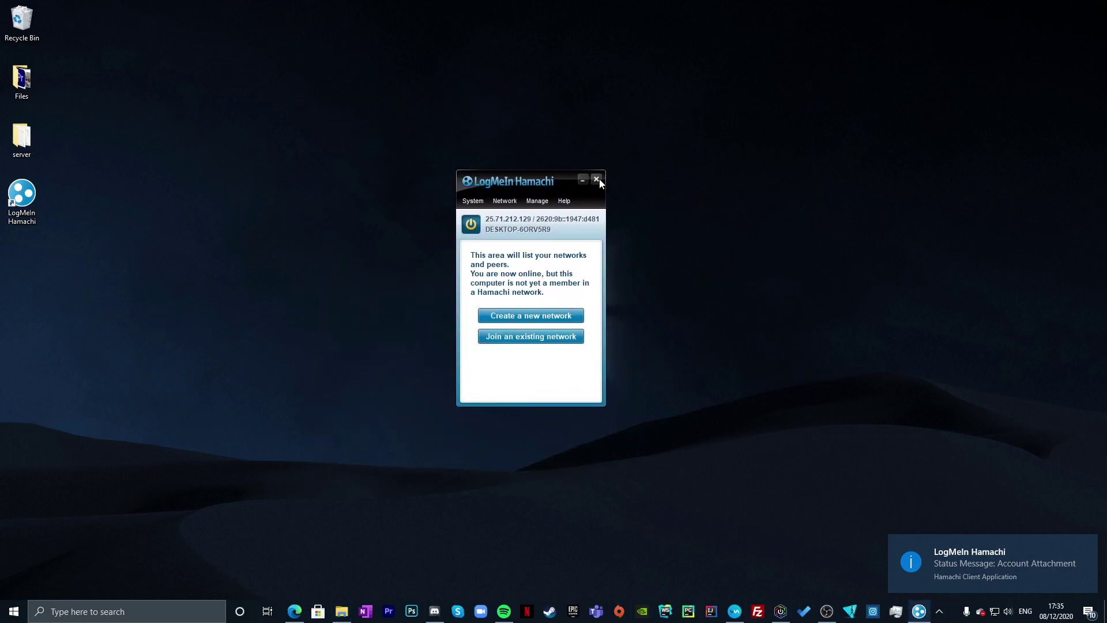
drag(274, 106, 820, 556)
- Create the Hamachi network sub2noice with a confirmed password and bring it online
click(516, 316)
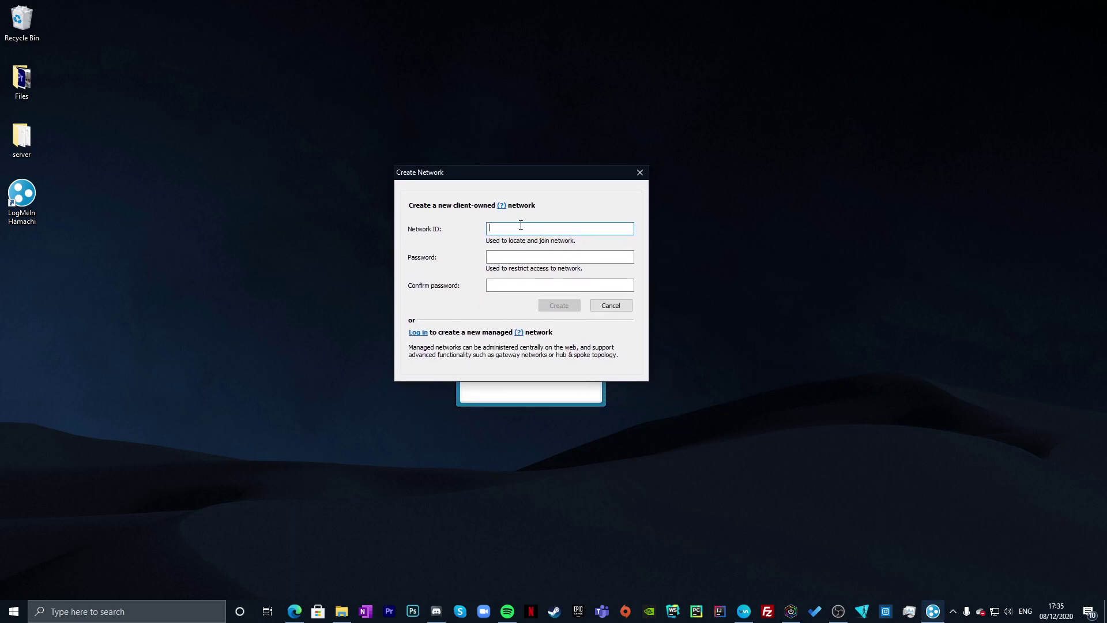
drag(508, 179, 503, 185)
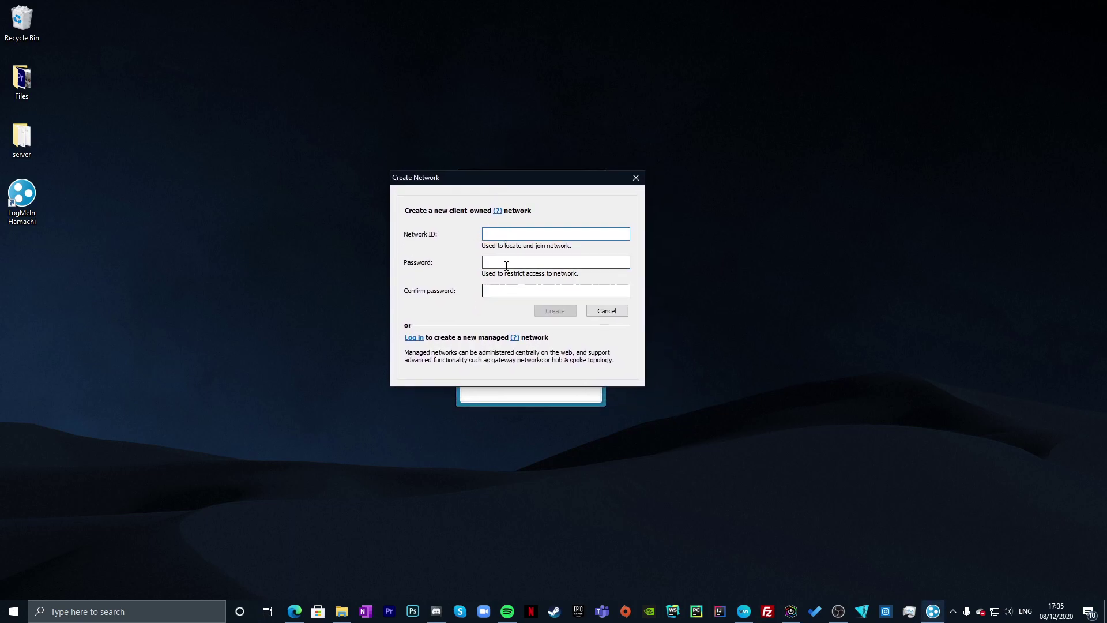
text(sub)
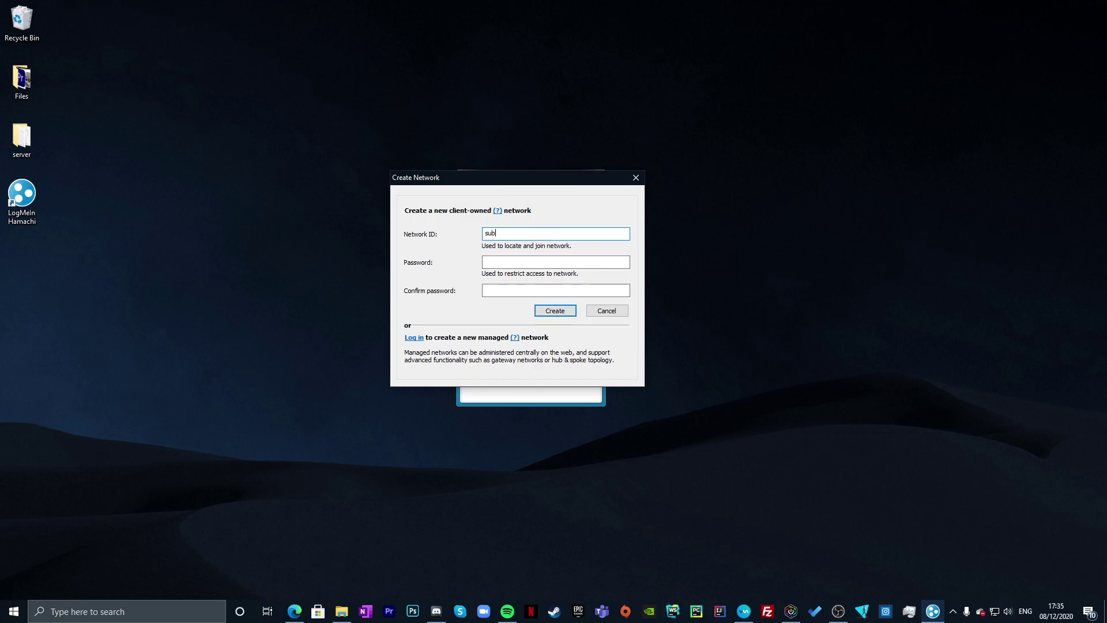
text(2noice)
key(Tab)
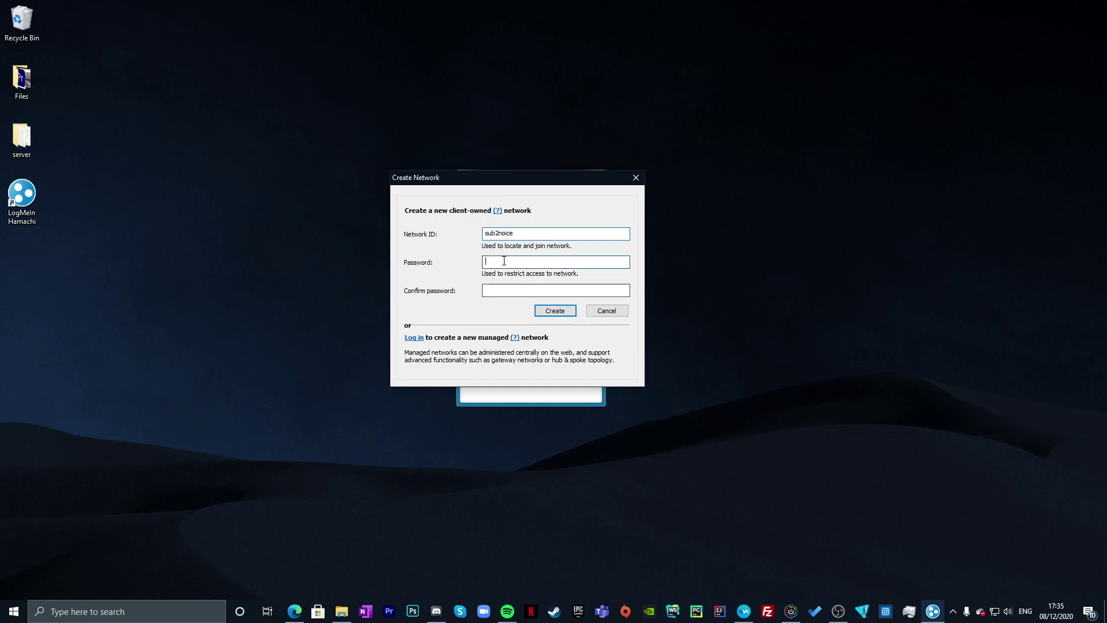
key(Caps_Lock)
text(********)
key(Tab)
text(********)
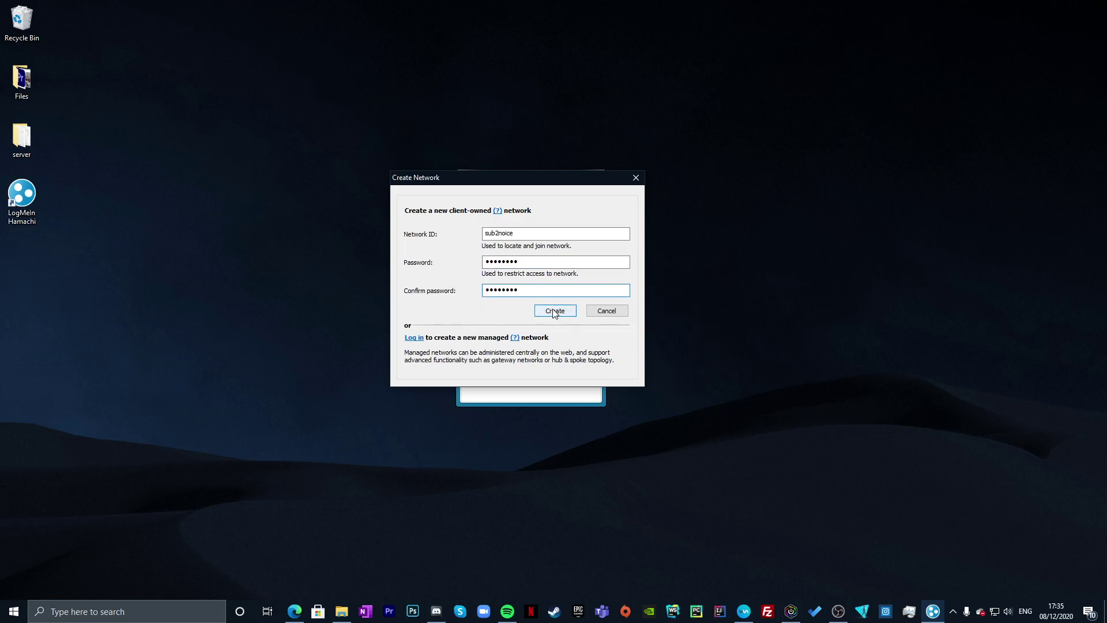
click(553, 310)
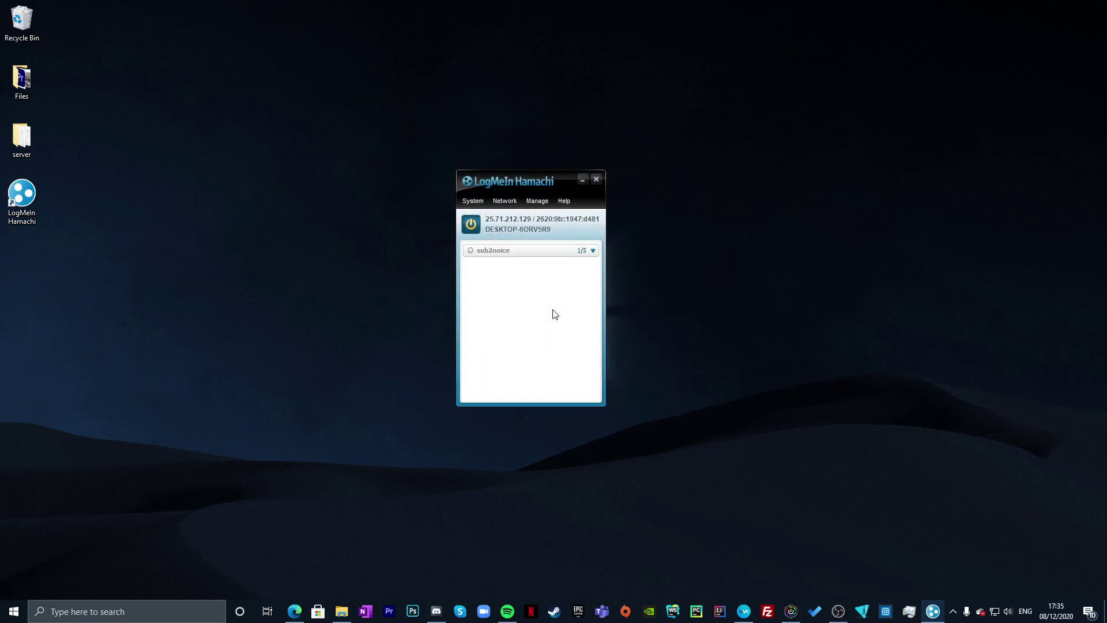
click(554, 249)
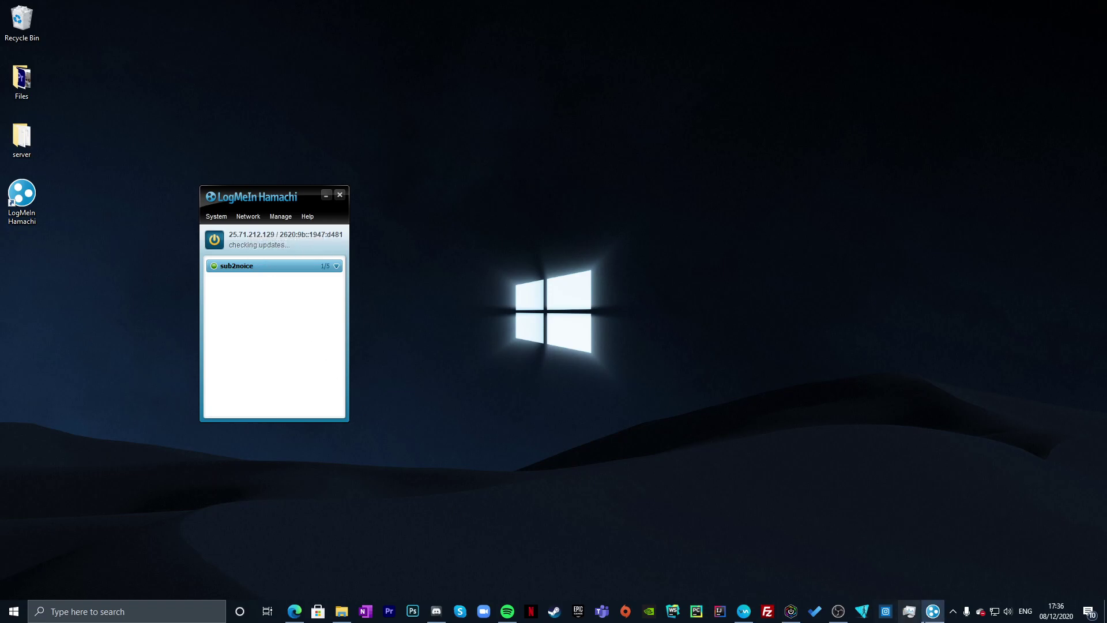
- Open the server folder's server.properties file in Notepad
click(342, 611)
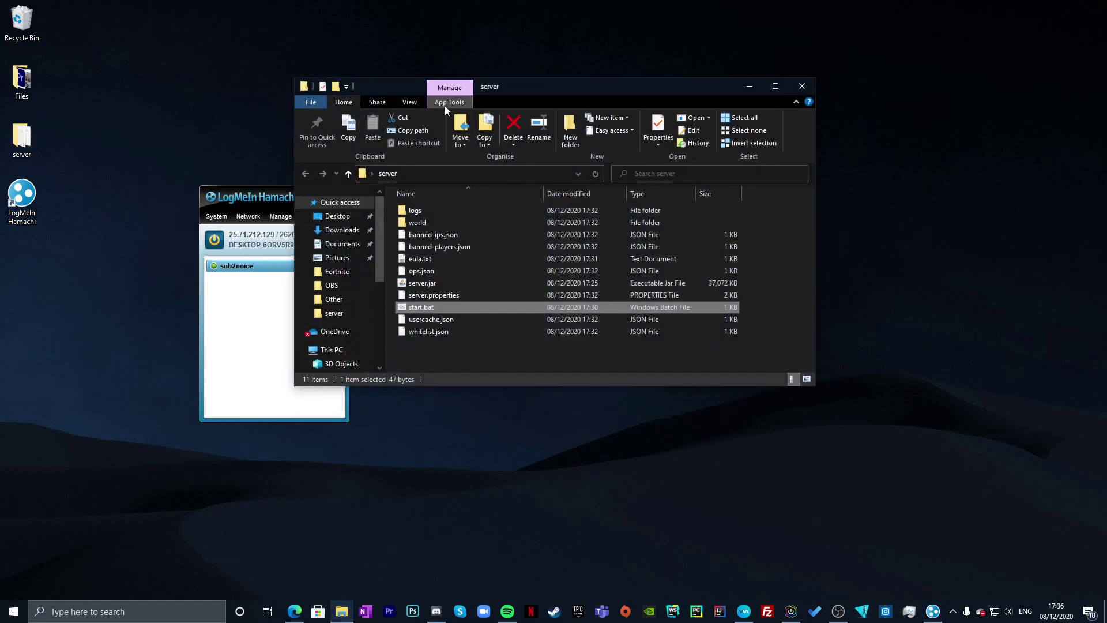
drag(504, 97, 563, 140)
click(505, 346)
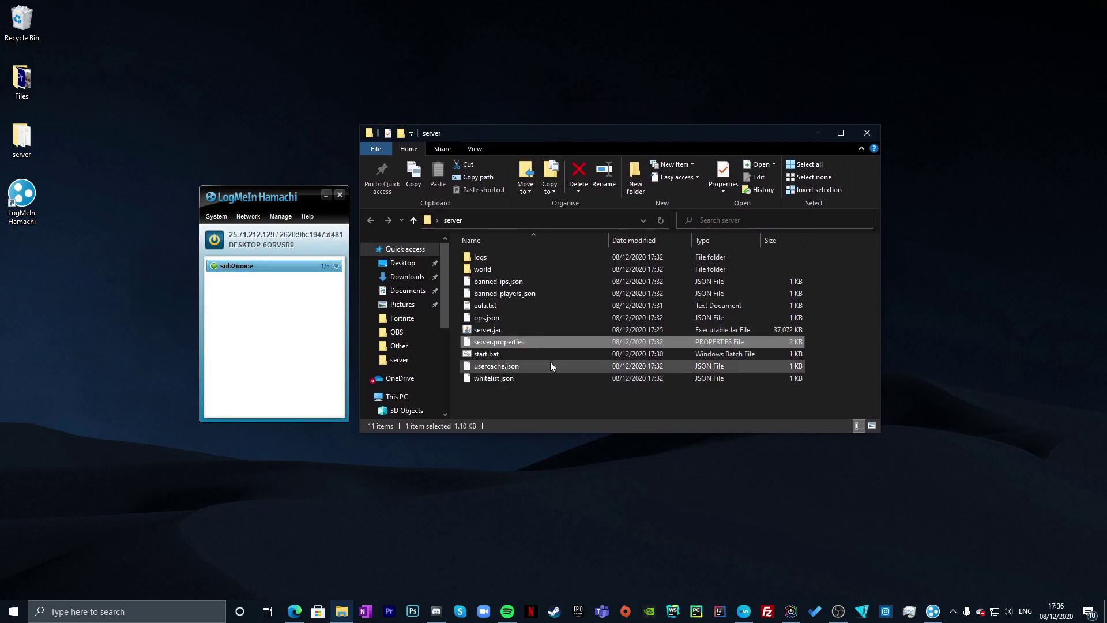
right_click(484, 338)
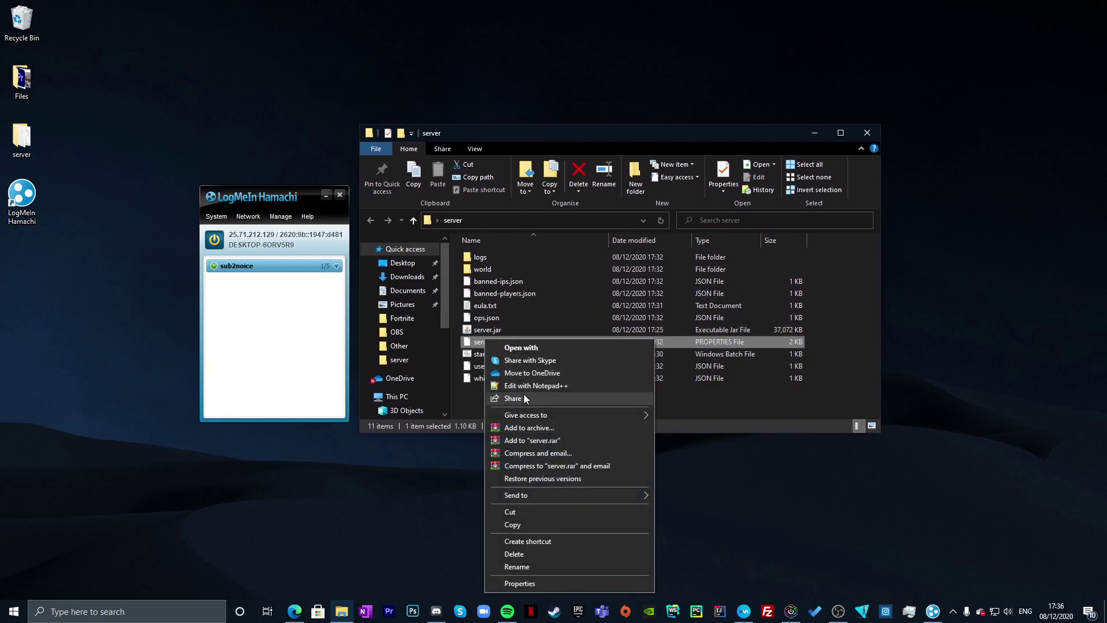
click(523, 356)
click(513, 231)
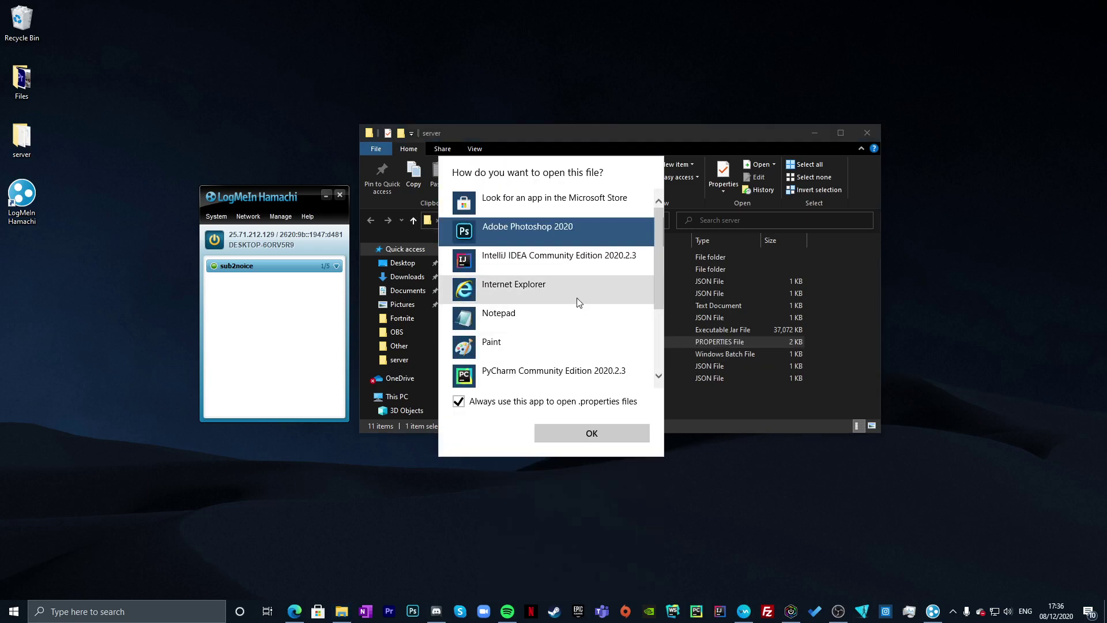
click(553, 318)
click(571, 428)
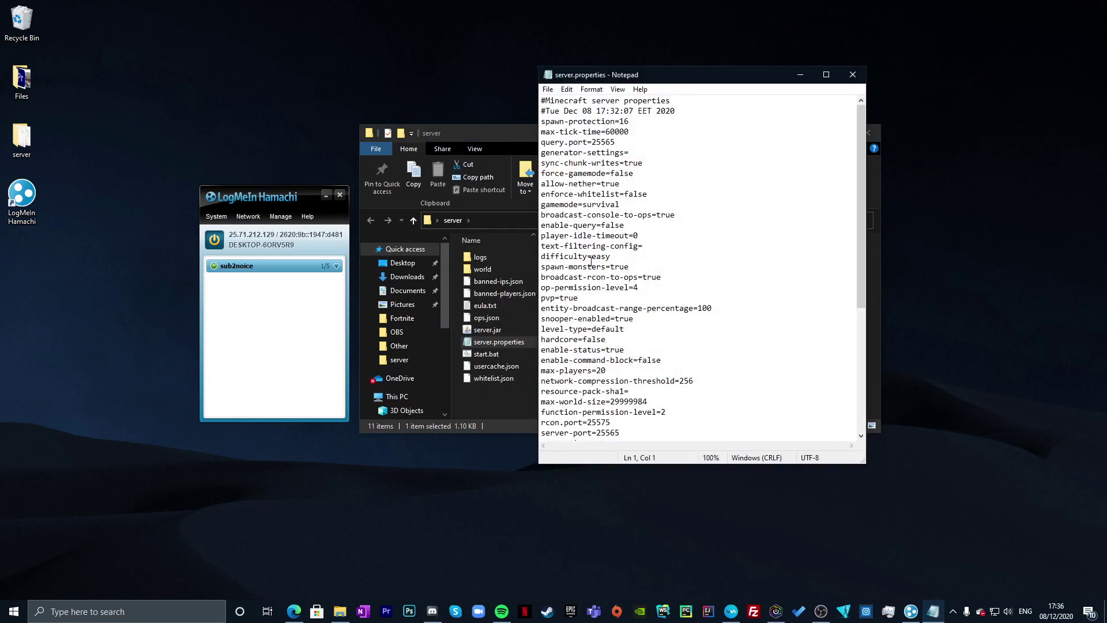
- Paste 25.71.212.129 after server-ip=, save the file and close Notepad
scroll(585, 286, down, 4)
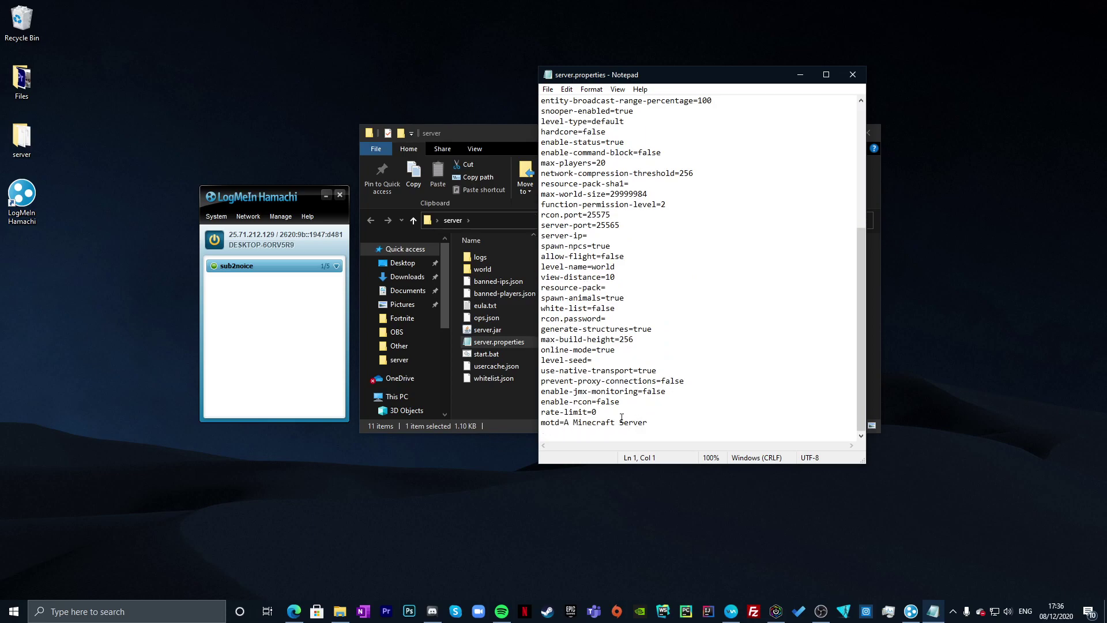
click(602, 234)
text(25.71.212.129)
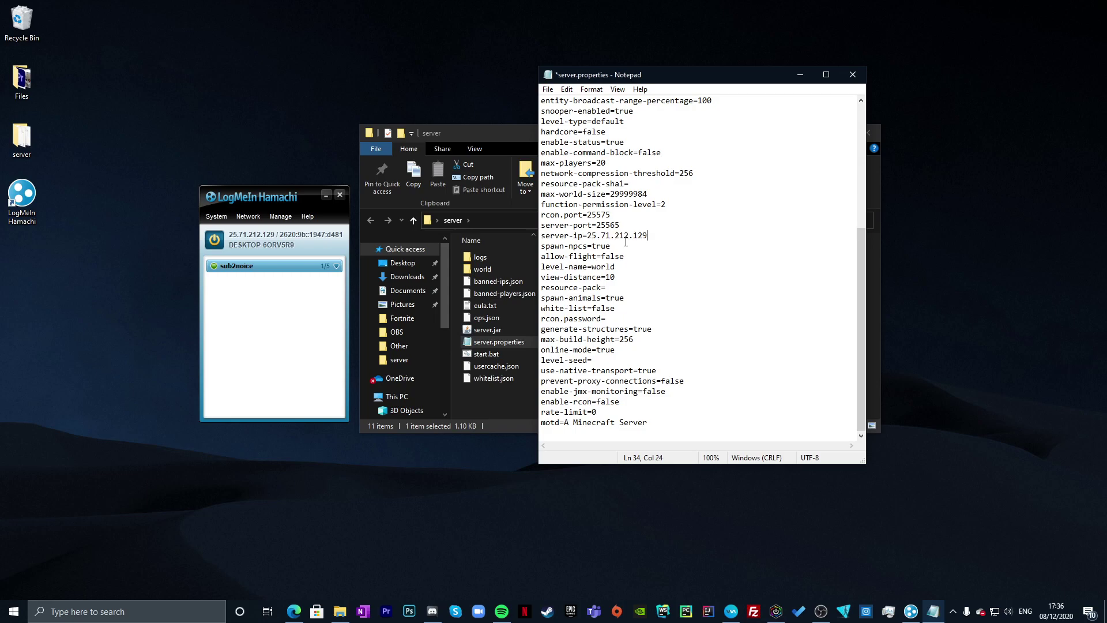
mouse_move(655, 232)
mouse_down()
mouse_move(590, 236)
mouse_move(649, 235)
mouse_up()
click(589, 235)
click(643, 214)
click(547, 89)
click(547, 91)
click(548, 92)
click(566, 140)
click(852, 74)
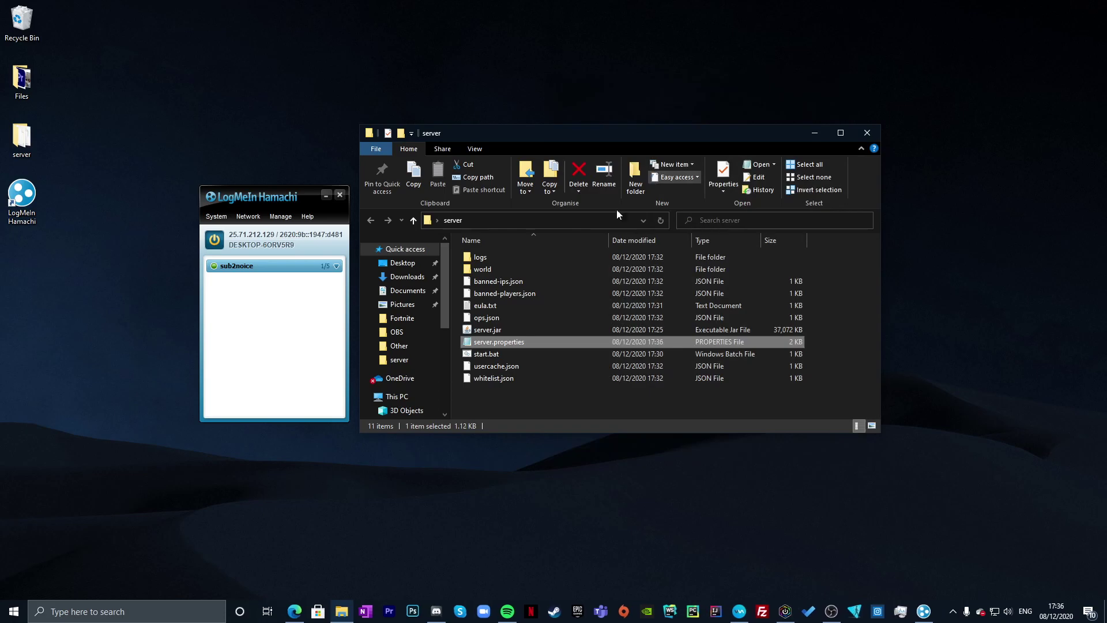
- Run start.bat to start the Minecraft server and wait for its log to report Done
double_click(510, 354)
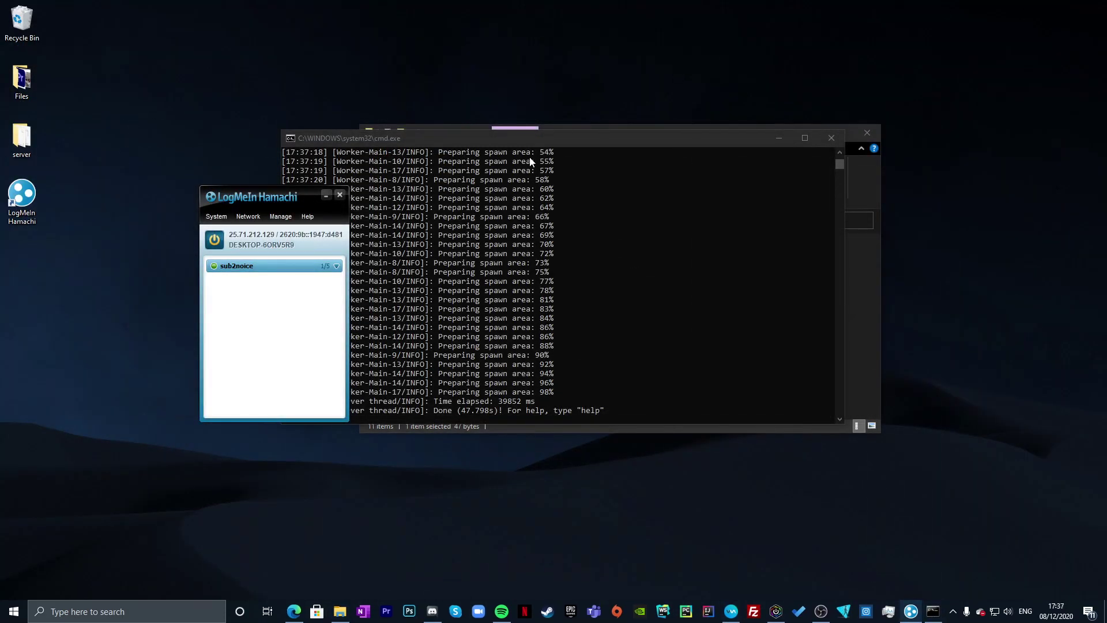
drag(258, 208, 237, 194)
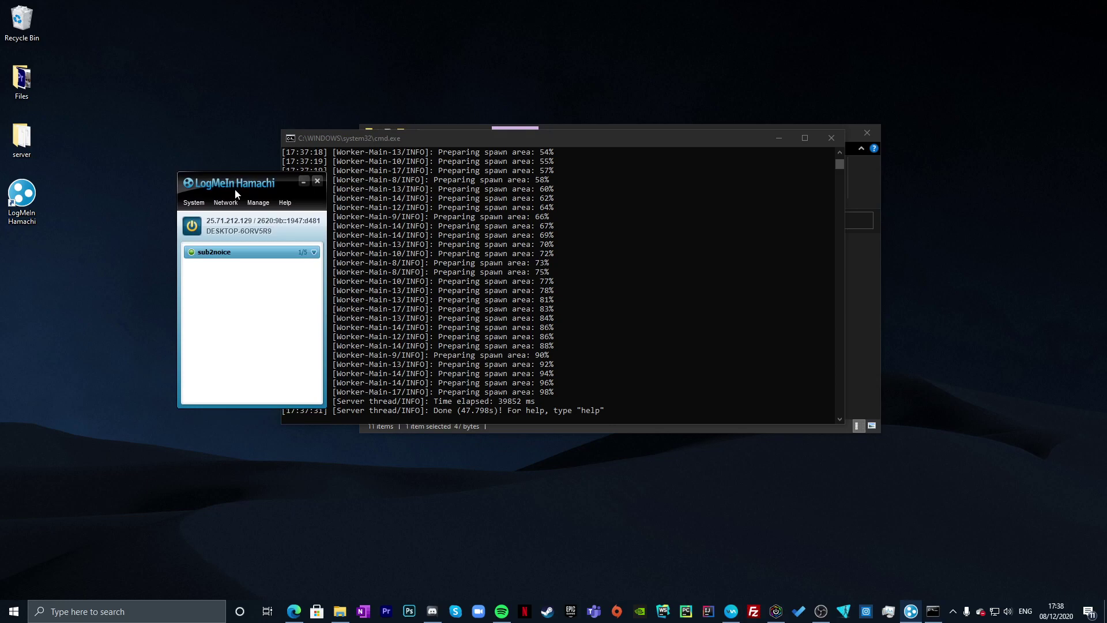
drag(256, 185, 180, 162)
drag(362, 140, 356, 136)
drag(163, 161, 160, 164)
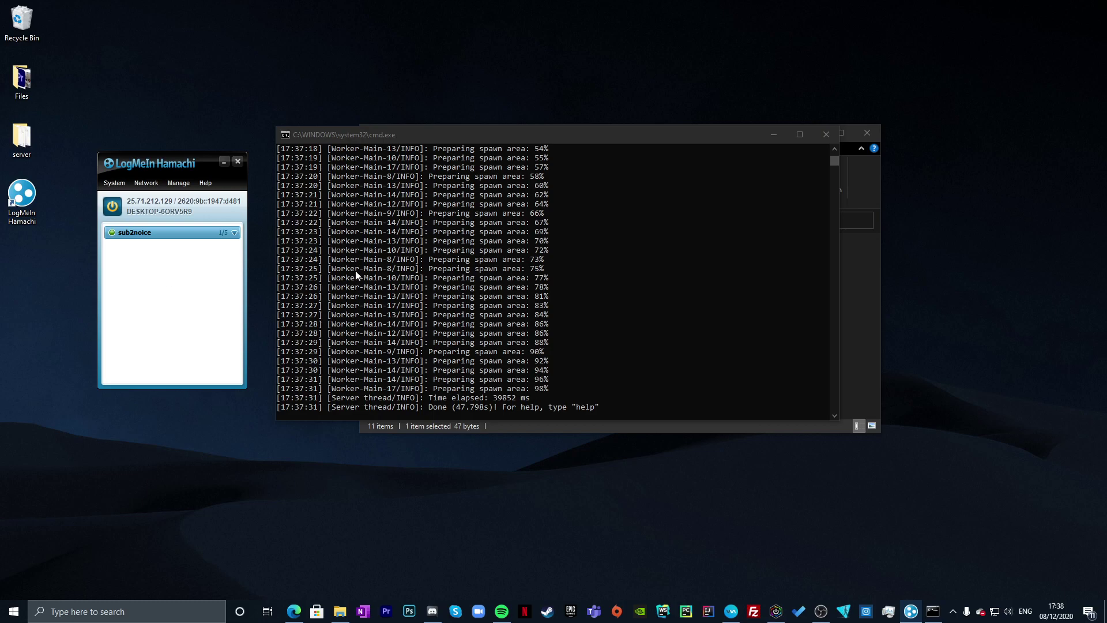
click(727, 426)
click(283, 381)
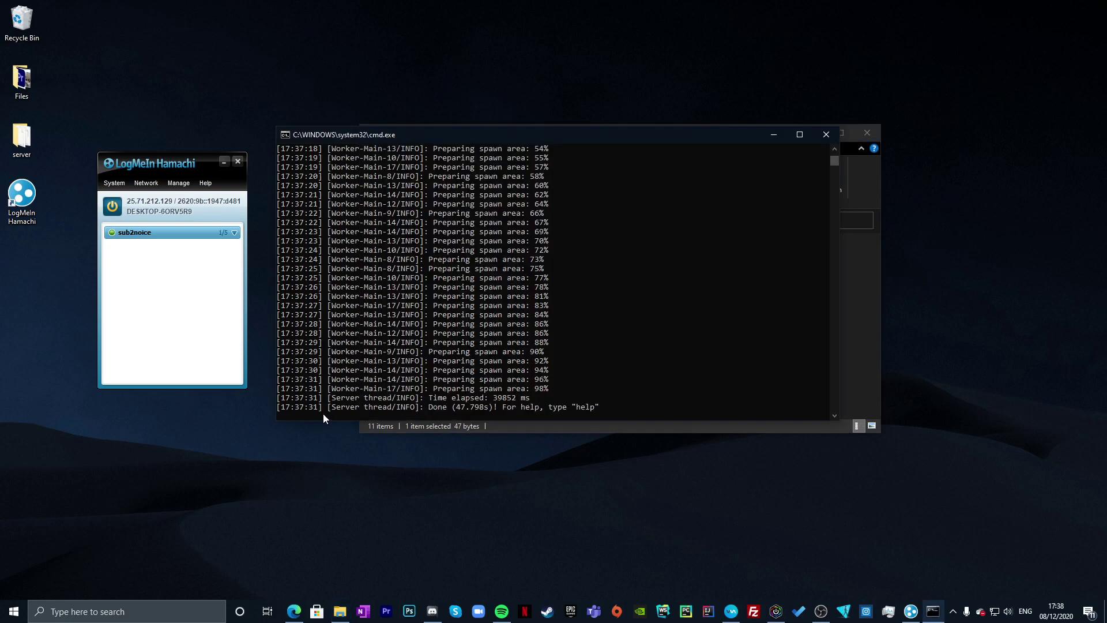
- Launch Minecraft from the taskbar search
click(73, 617)
text(minecraft)
key(Return)
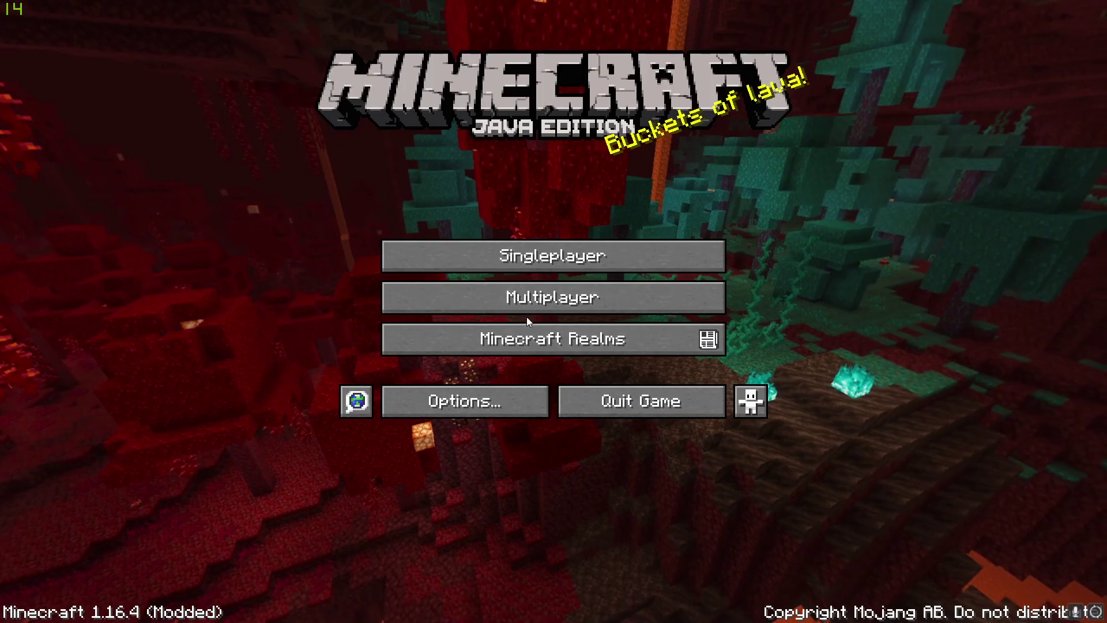
- Add a multiplayer server at 25.71.212.129 and join it
click(402, 291)
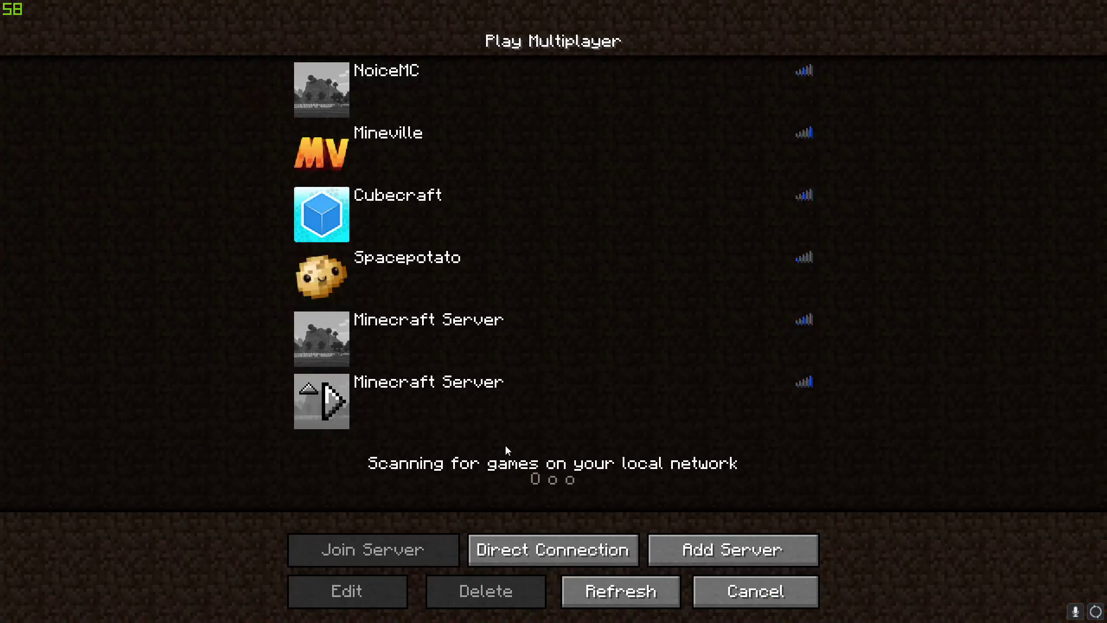
click(724, 560)
click(447, 205)
text(25.71.213.129)
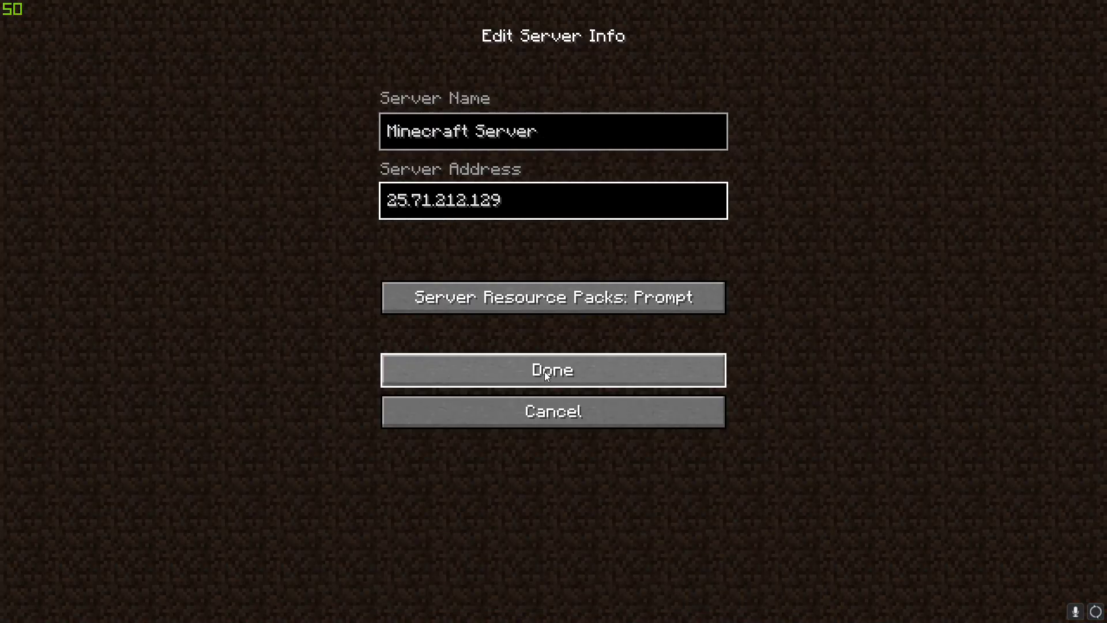
click(544, 374)
scroll(576, 404, down, 2)
scroll(612, 458, down, 1)
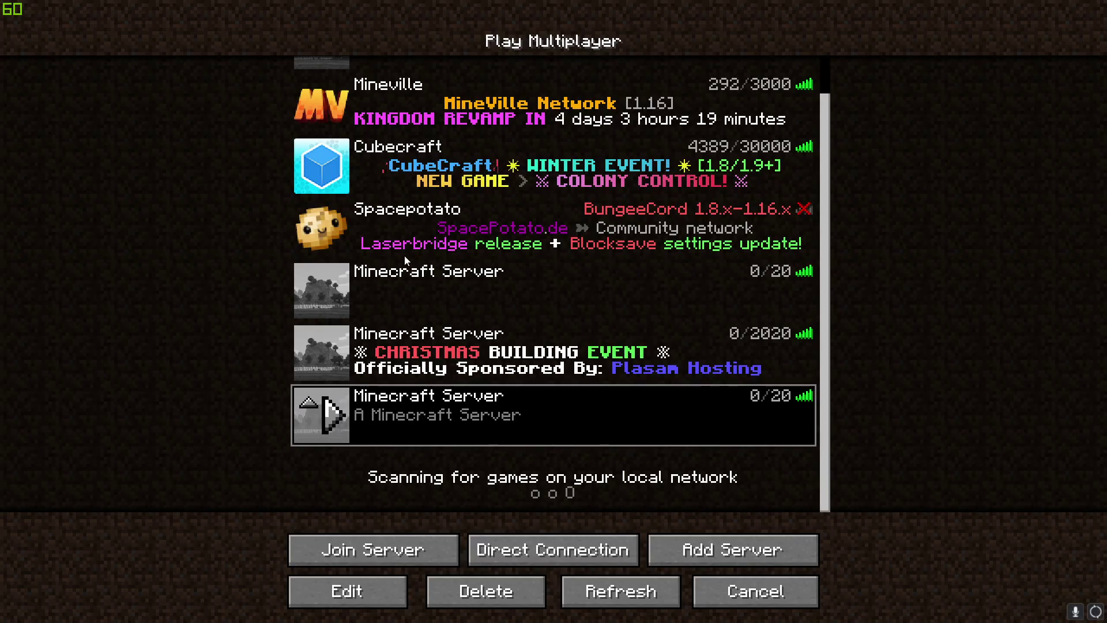
key(Return)
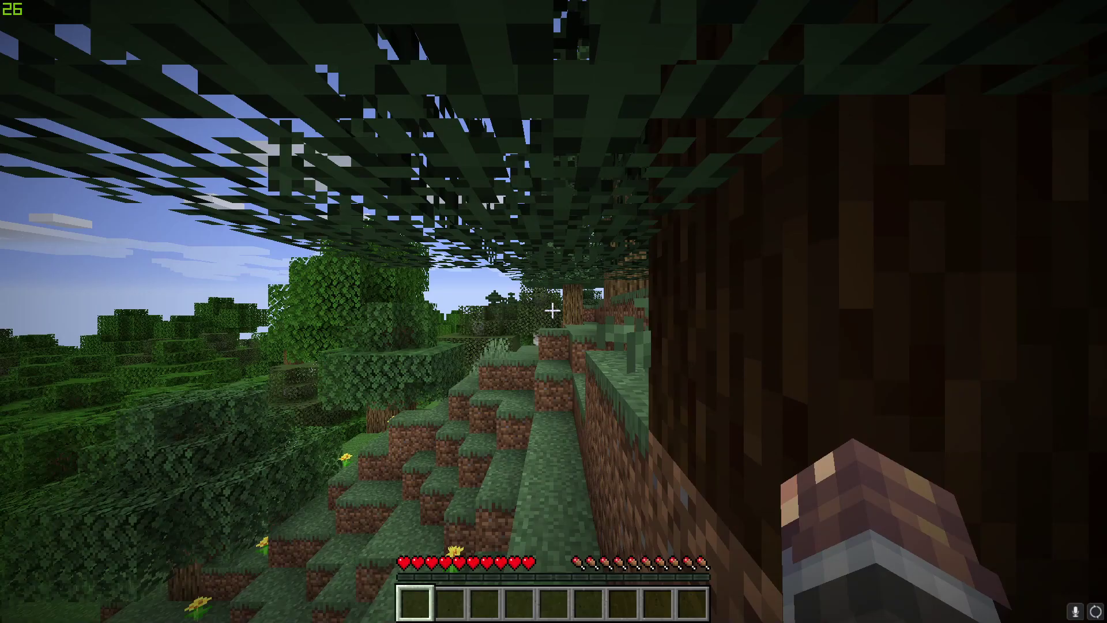
- Walk through the forest world, hitting a dirt block along the way
key(w)
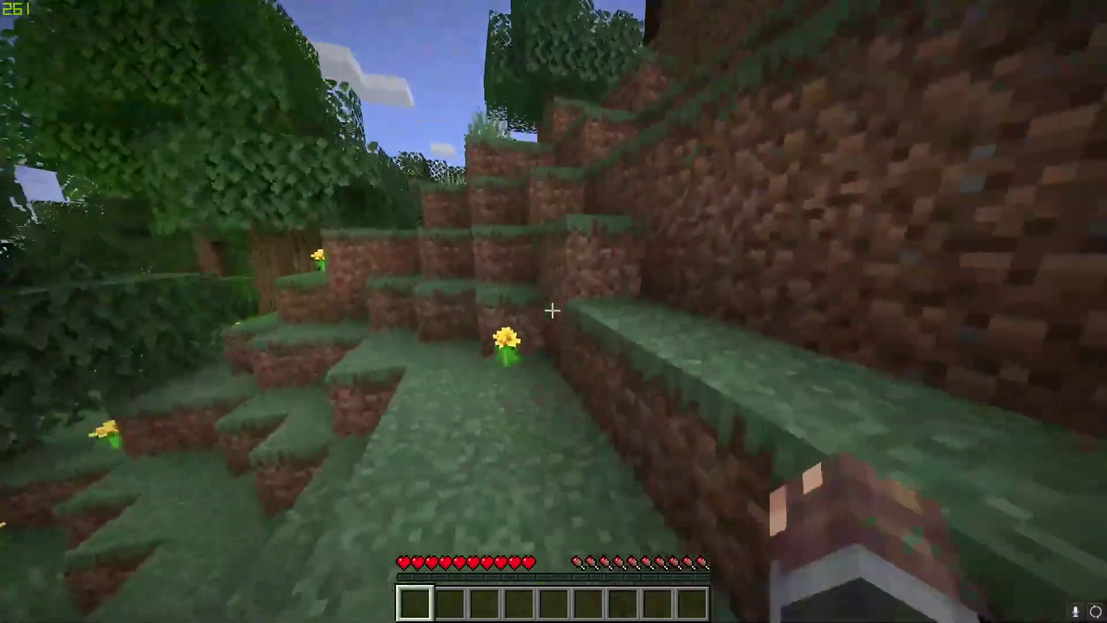
click(552, 311)
key(w)
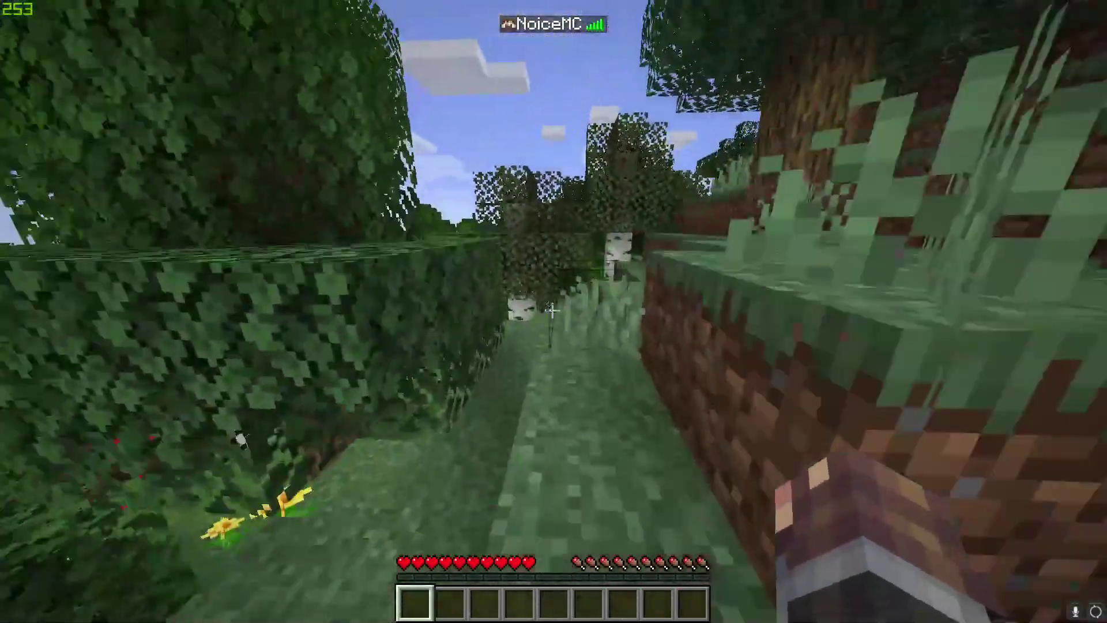
key(w)
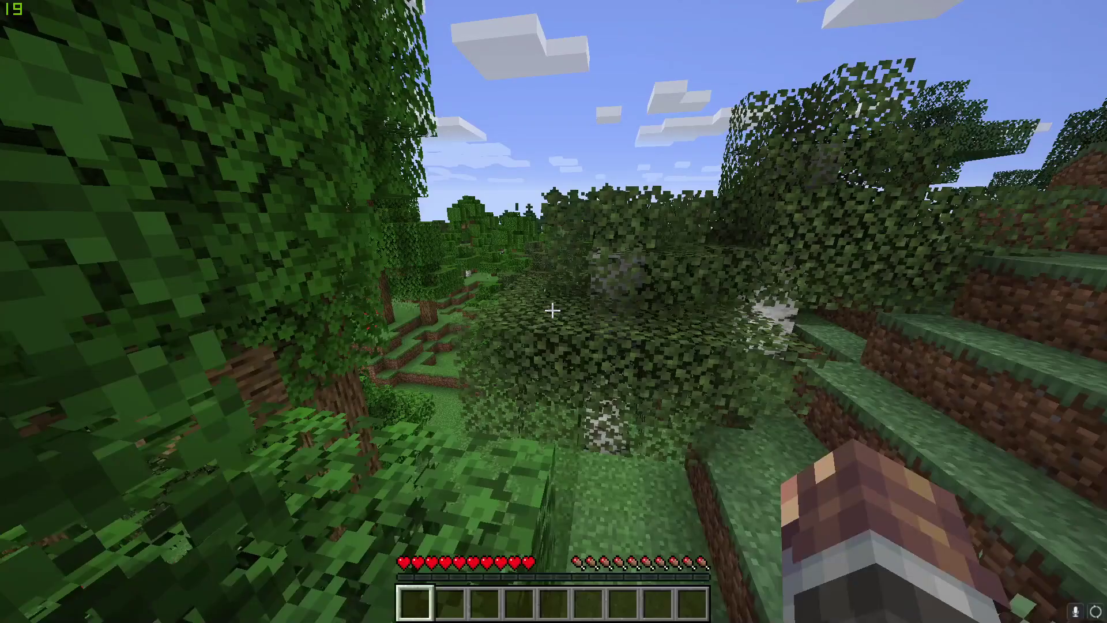
key(w)
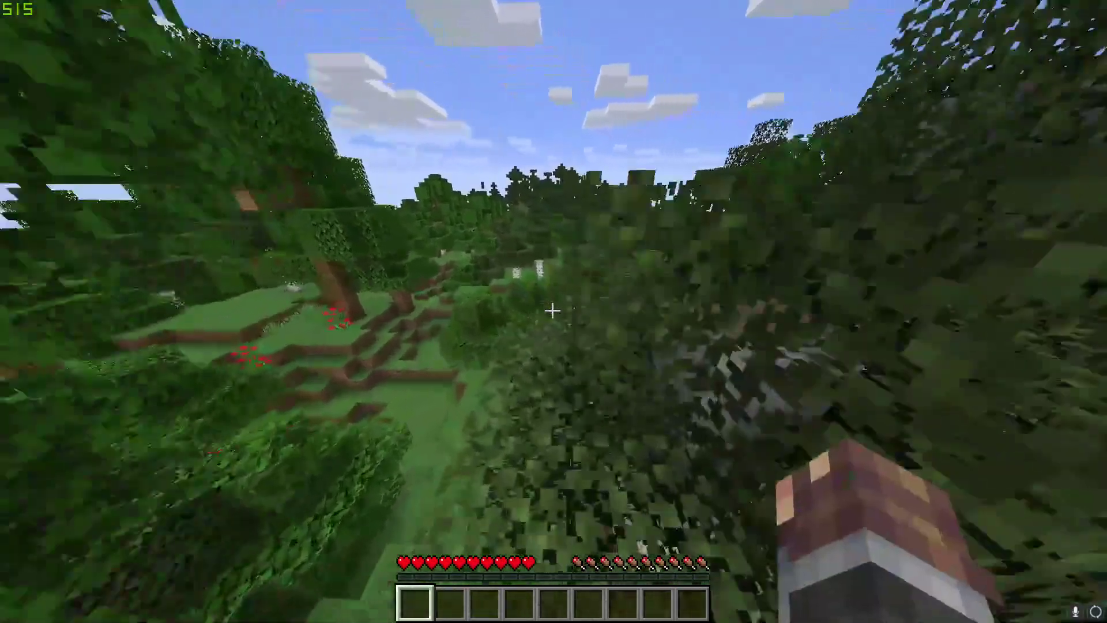
key(w)
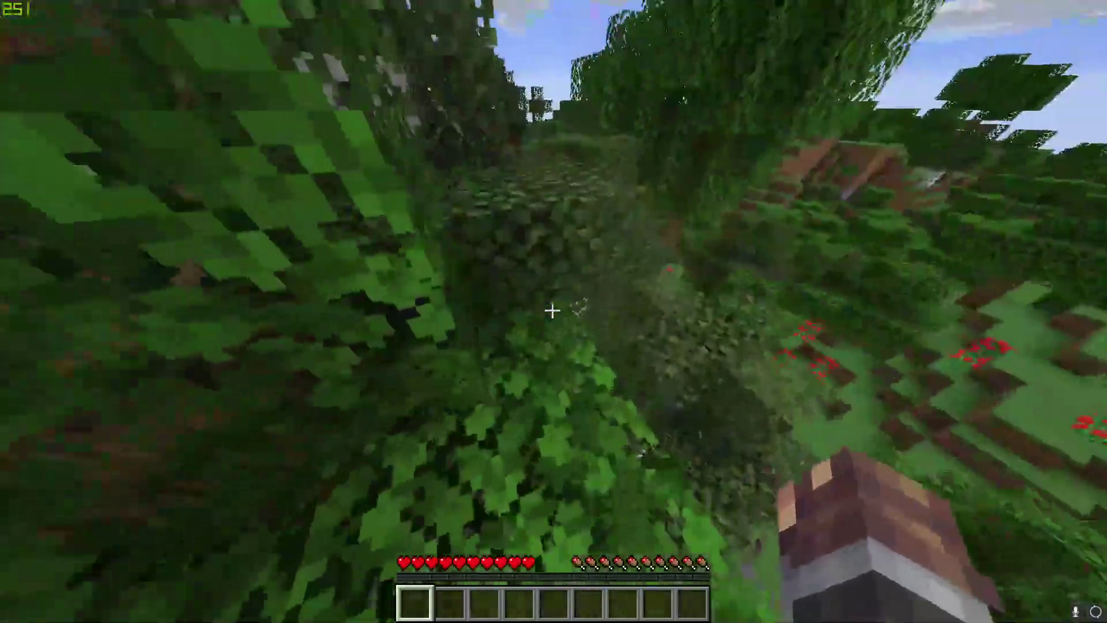